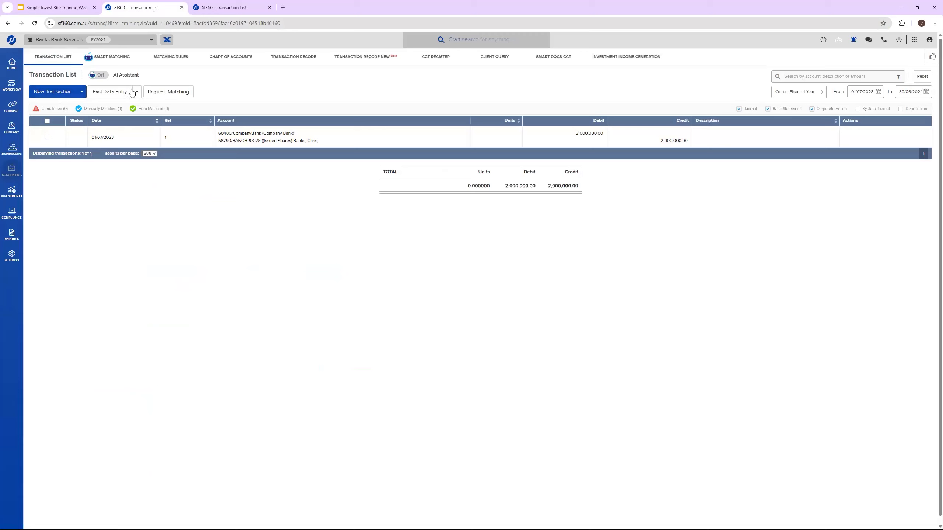
Step: Start a new investment account in the chart of accounts with the account class Control
mouse_move(19, 153)
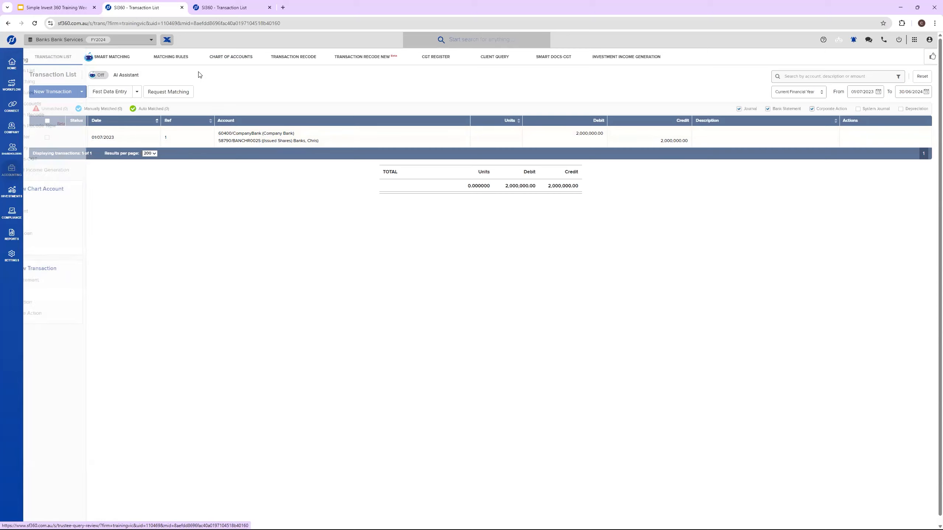
click(214, 64)
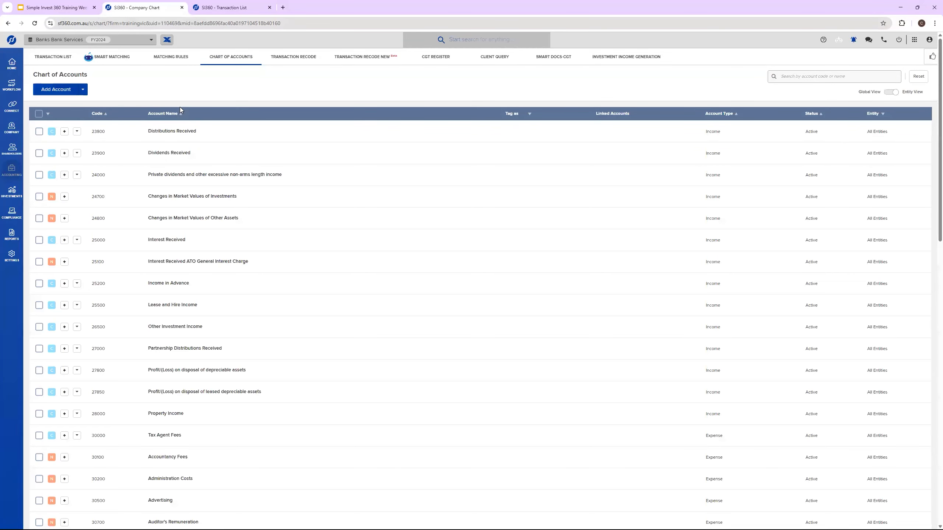
click(82, 91)
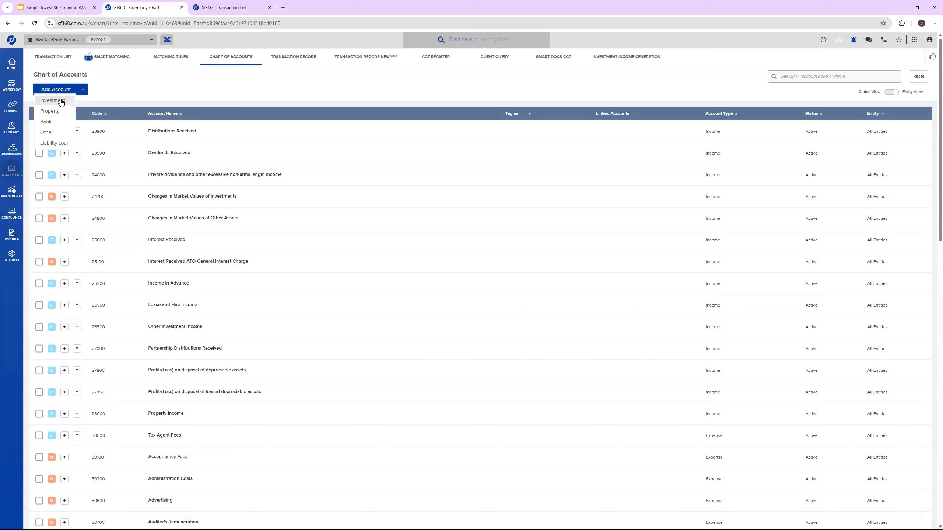
click(52, 101)
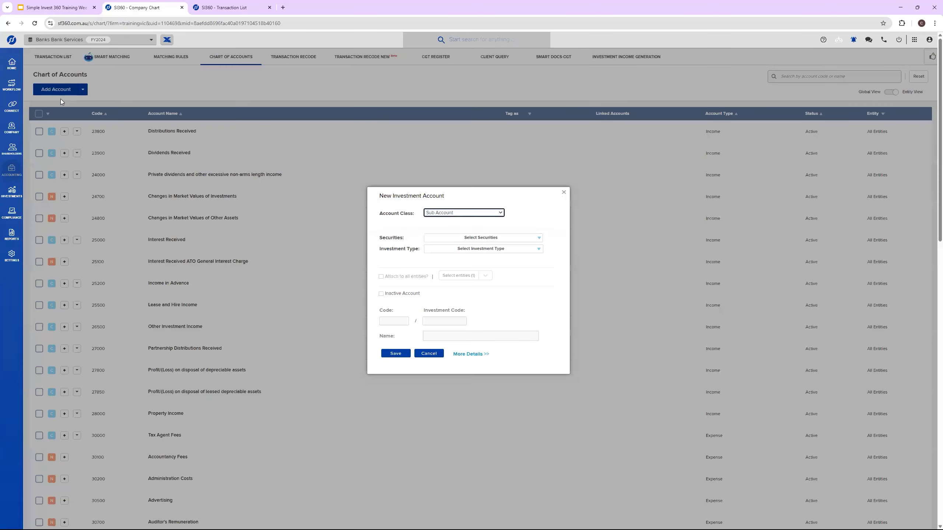
click(463, 213)
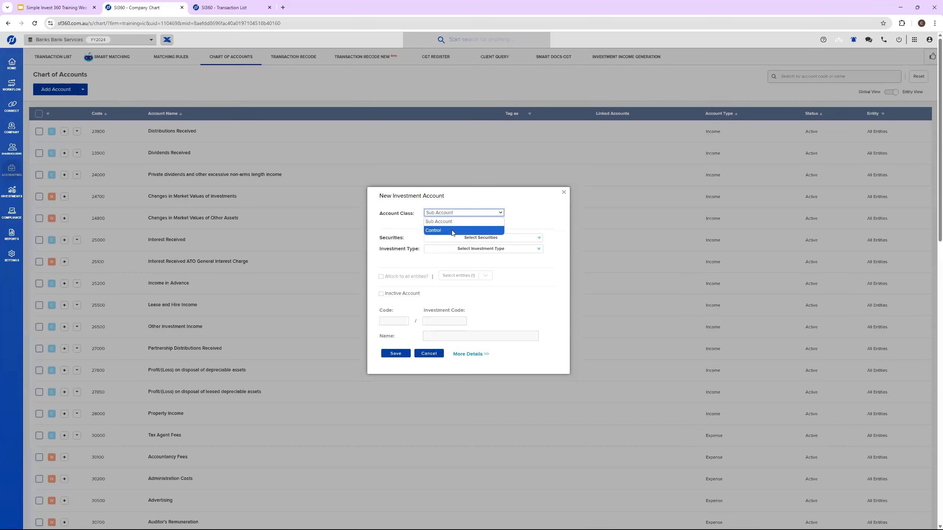
click(451, 233)
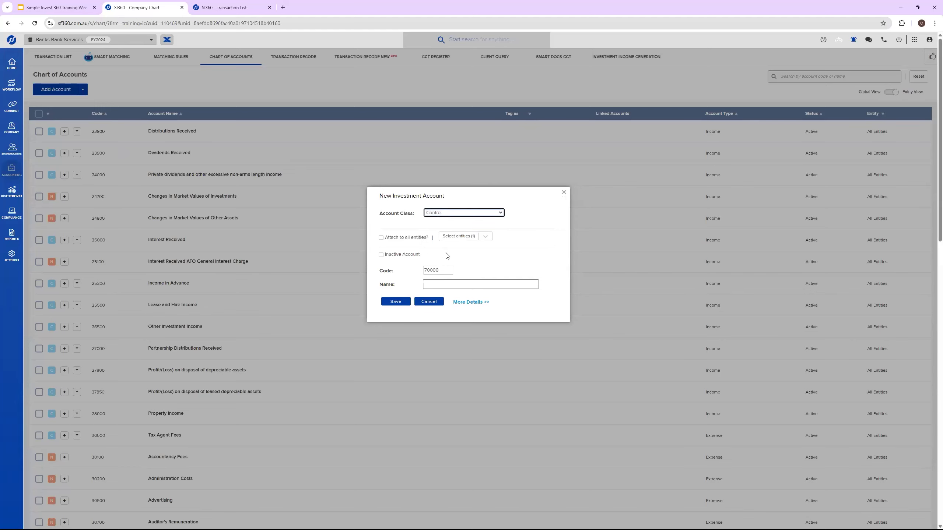
Step: Set the new control account's code to 74205 and name it Division 7A Loans
drag(442, 270, 428, 271)
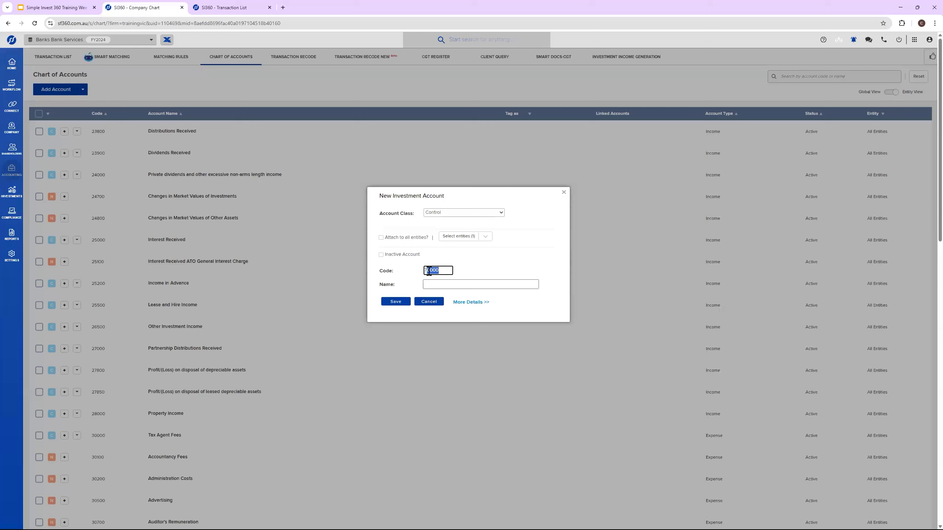
text(4205)
click(453, 282)
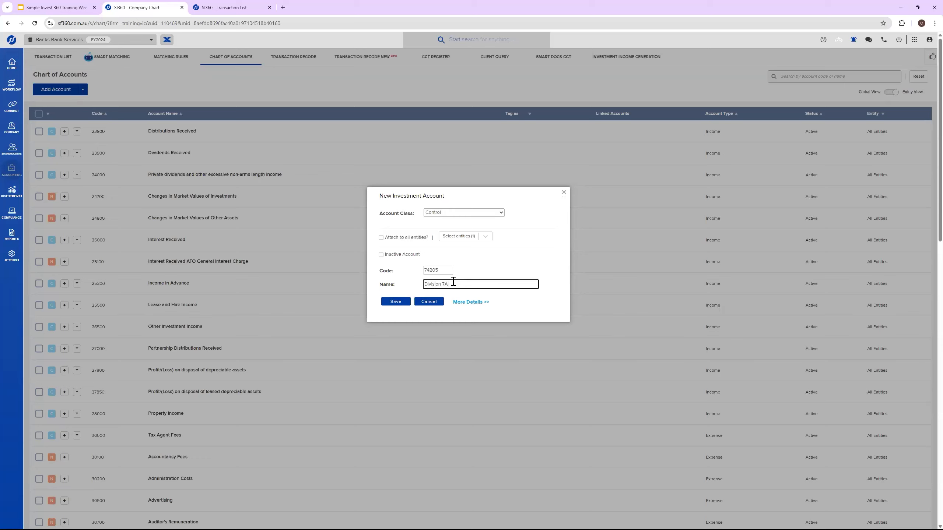
text(Division 7A Loans)
Step: In the account's additional details, set the system label to System - Non-unitised Investment and exclude the asset from CGT
click(469, 302)
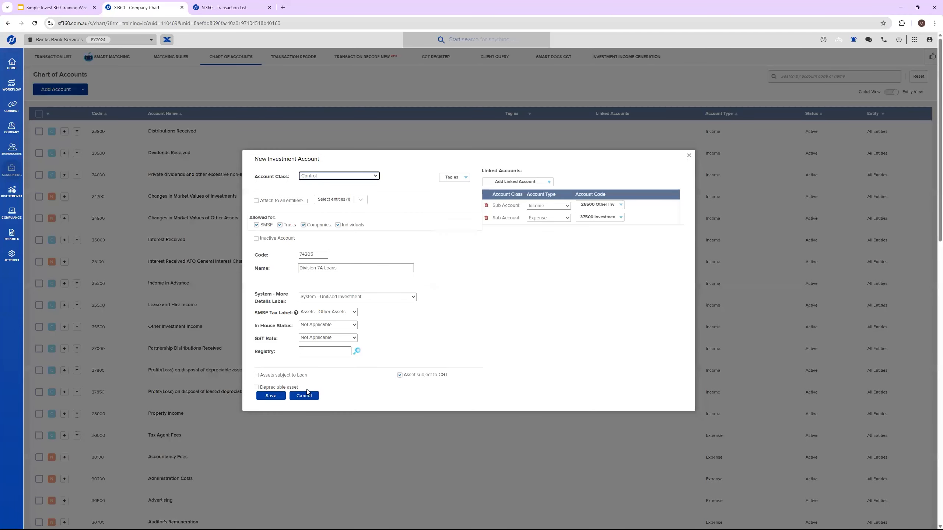
click(374, 297)
click(358, 309)
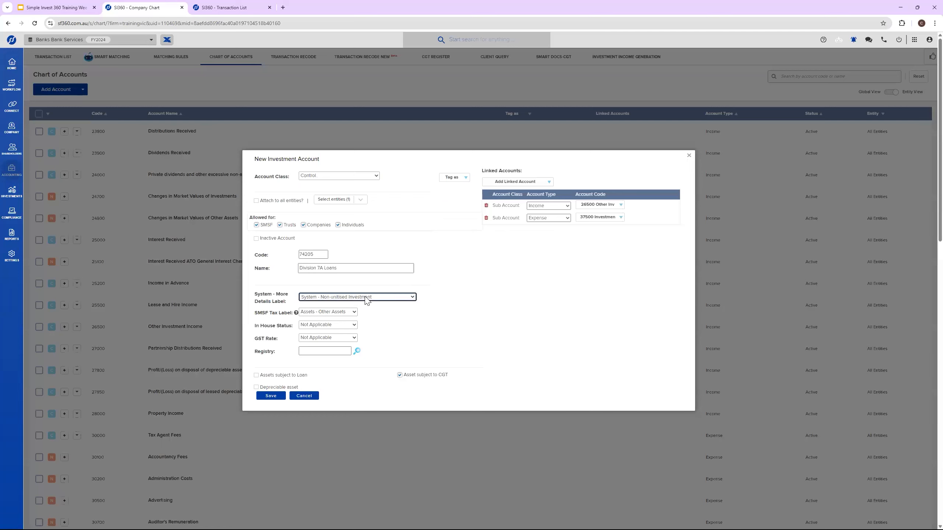
click(399, 375)
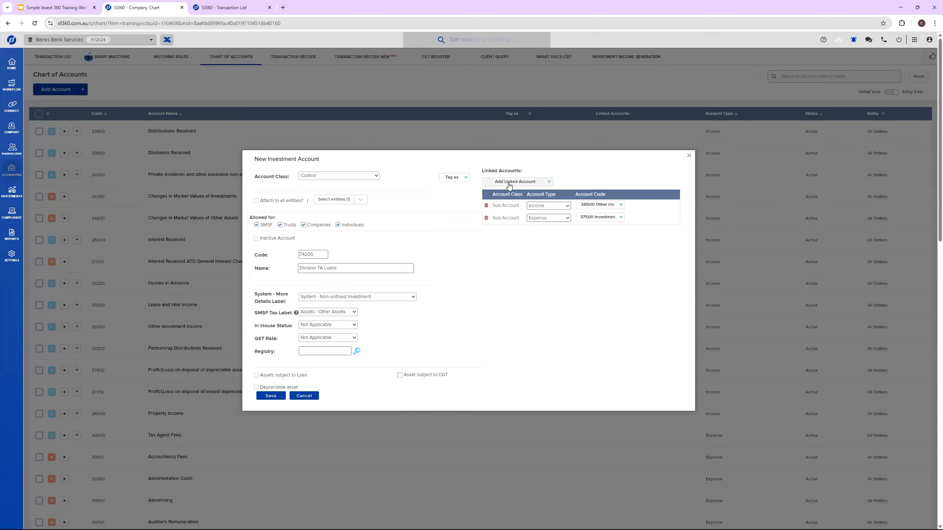
Step: Add a linked income account with code 25000 Interest Received and save the control account
click(508, 184)
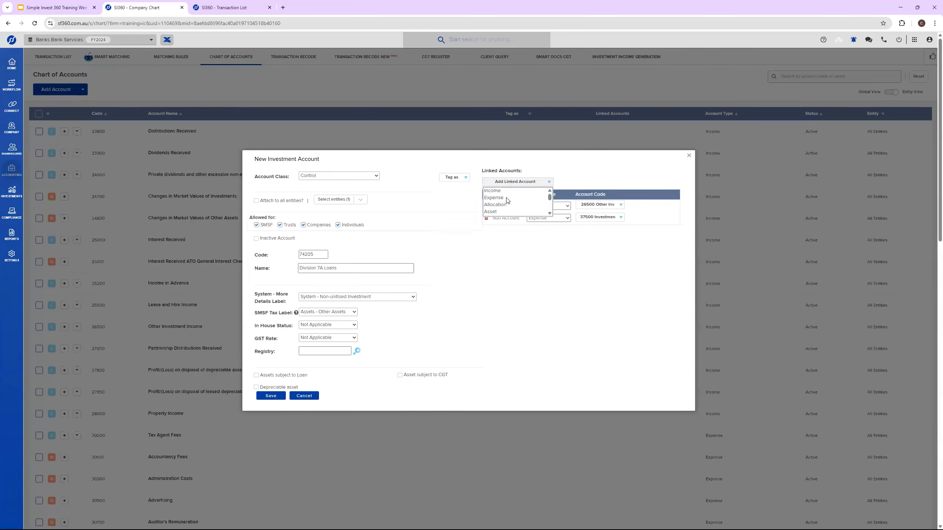
click(495, 191)
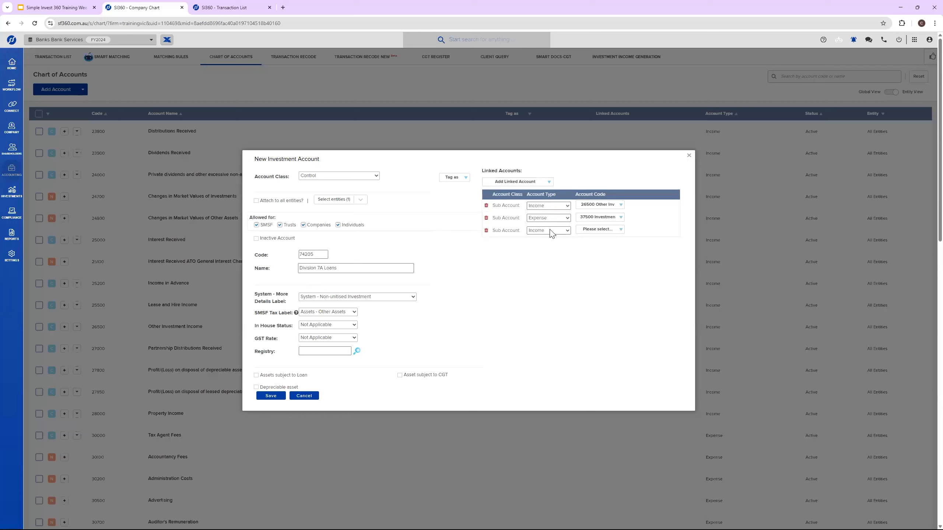
click(590, 230)
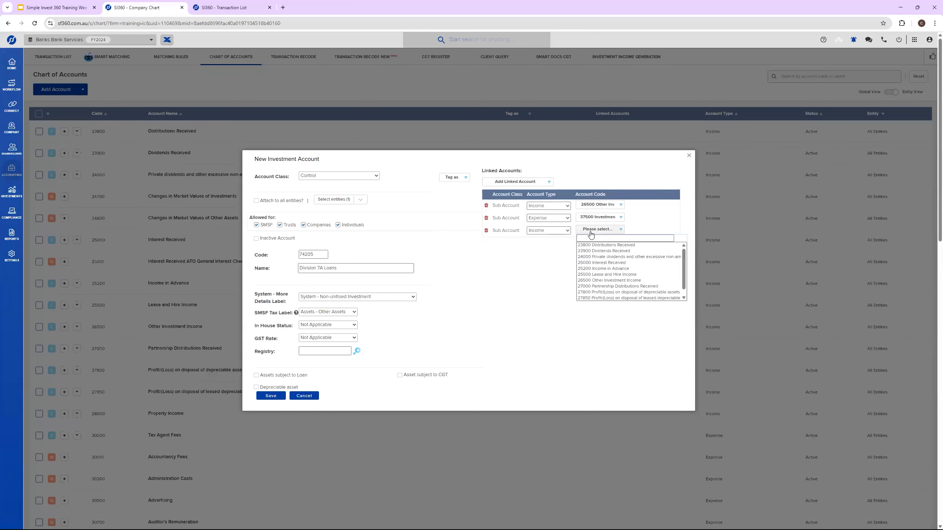
click(612, 263)
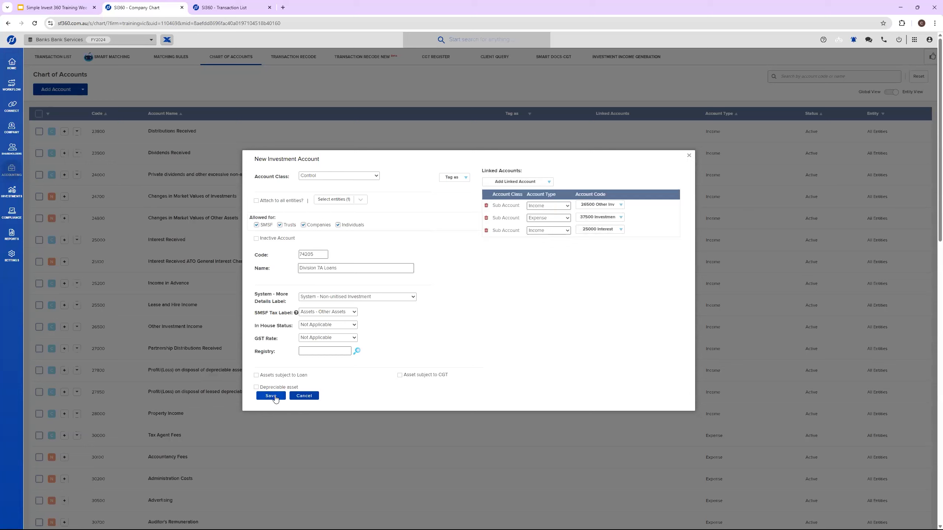
click(270, 395)
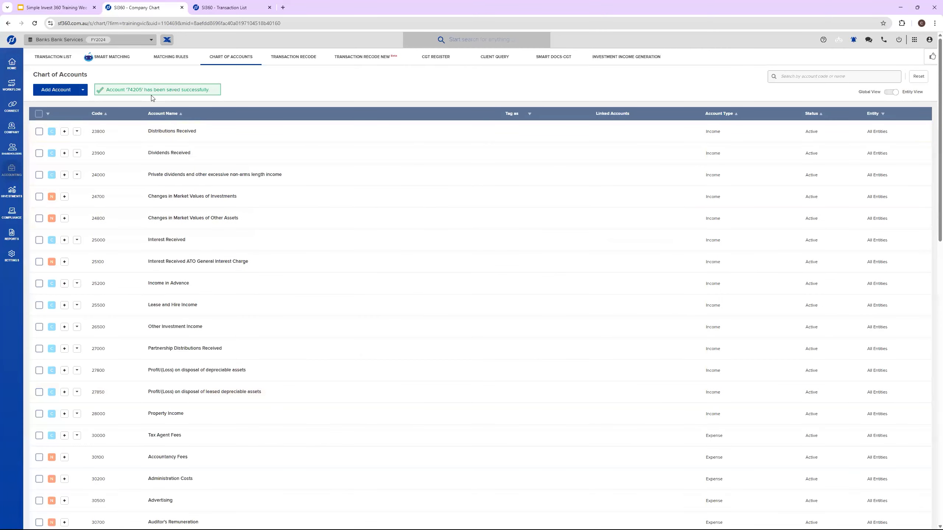
Step: Search the chart of accounts for 74205 and start a new sub account under Division 7A Loans
click(795, 81)
text(74205)
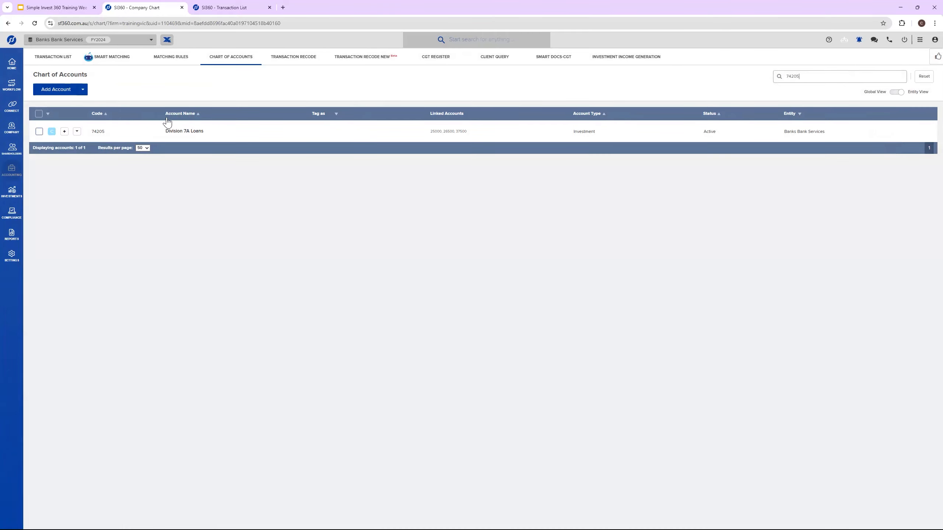
click(65, 132)
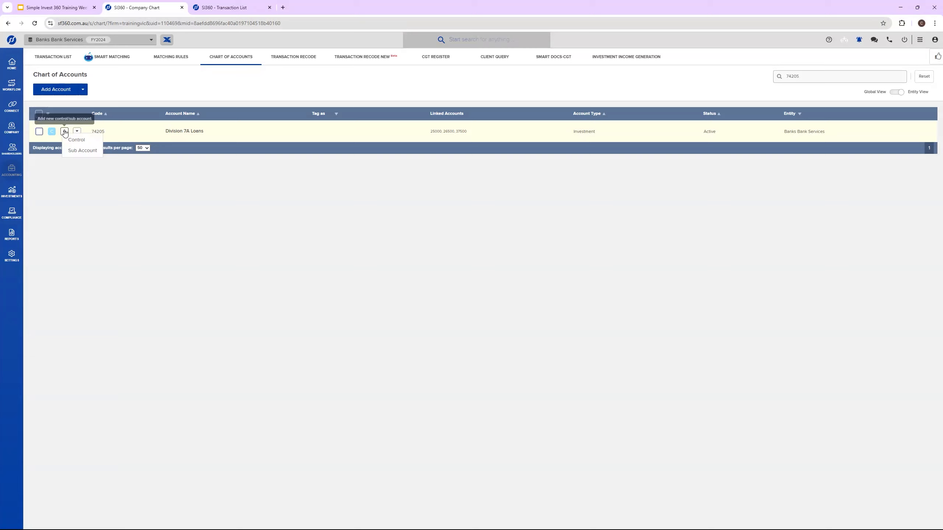
click(83, 150)
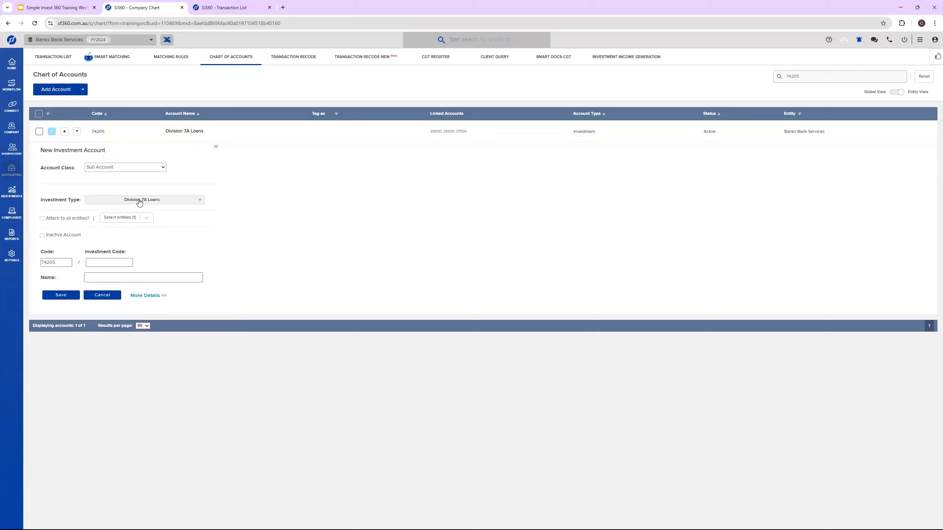
Step: Give the sub account the investment code Carloan and the name Loan for Car, check its additional details and save it
click(105, 262)
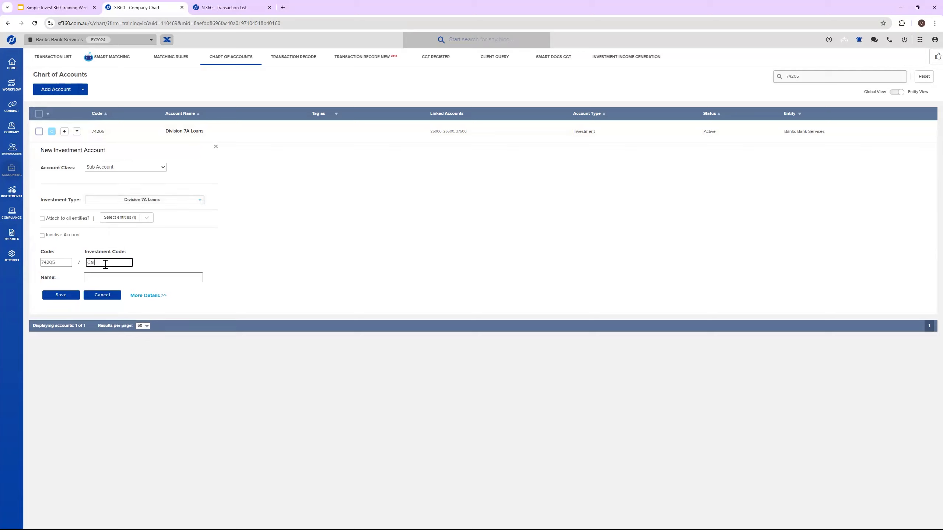
text(CarLoan)
key(Left)
key(Left)
key(Left)
key(BackSpace)
text(l)
click(100, 276)
text(Loan)
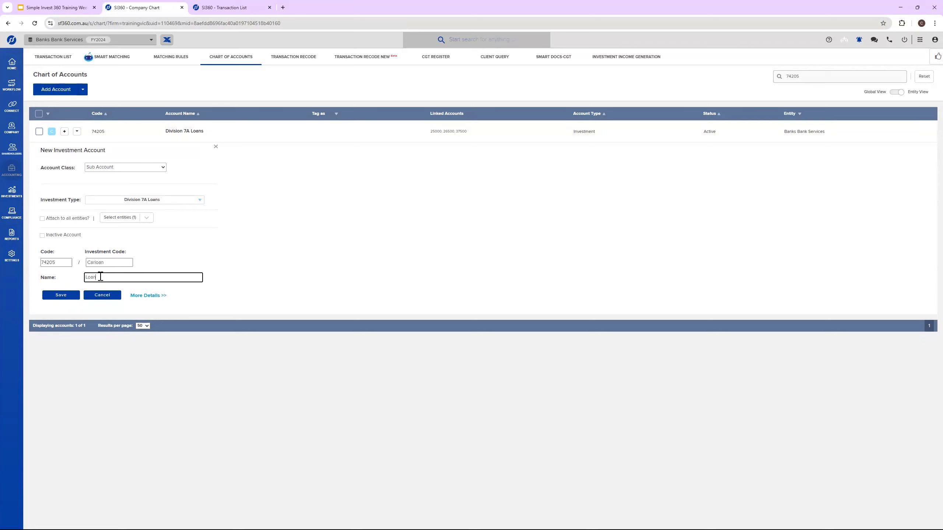
text( for Car)
click(149, 295)
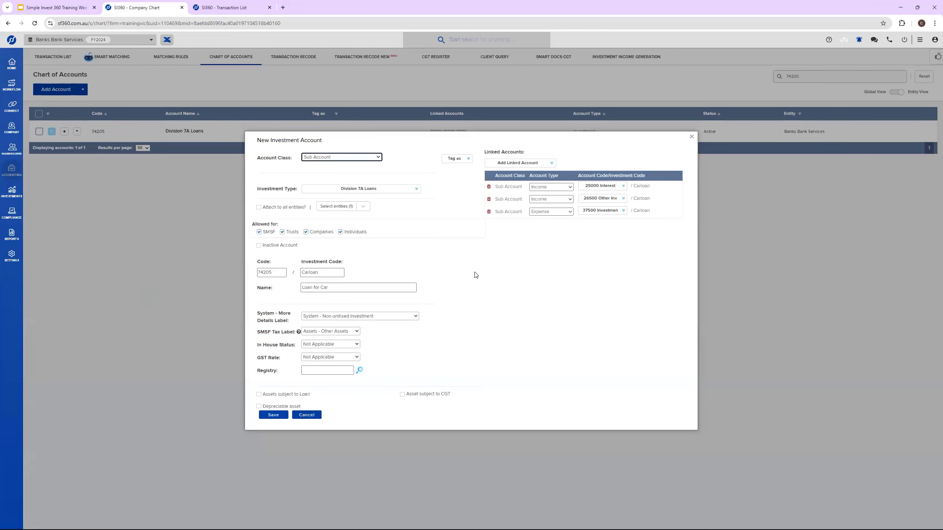
click(272, 415)
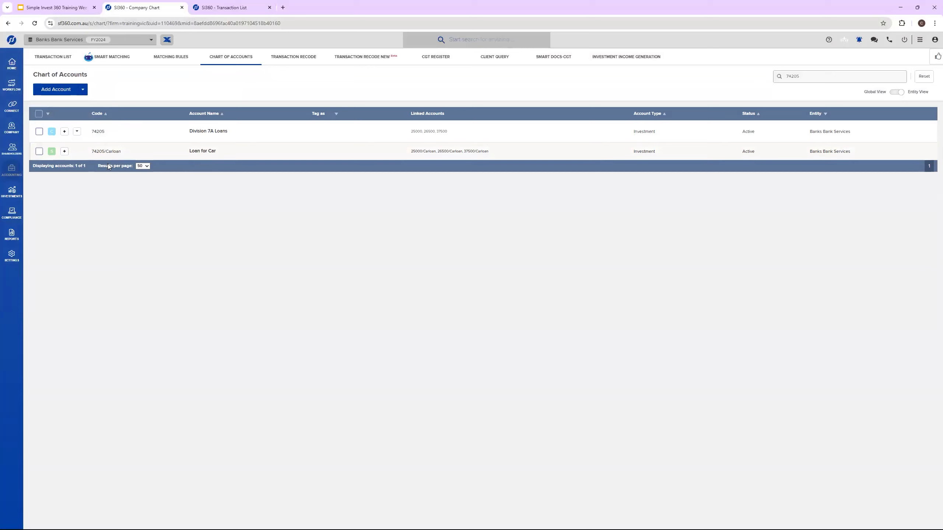
Step: Start a new bank statement transaction for the bank account 60400/CompanyBank dated 01/07/2023
click(50, 56)
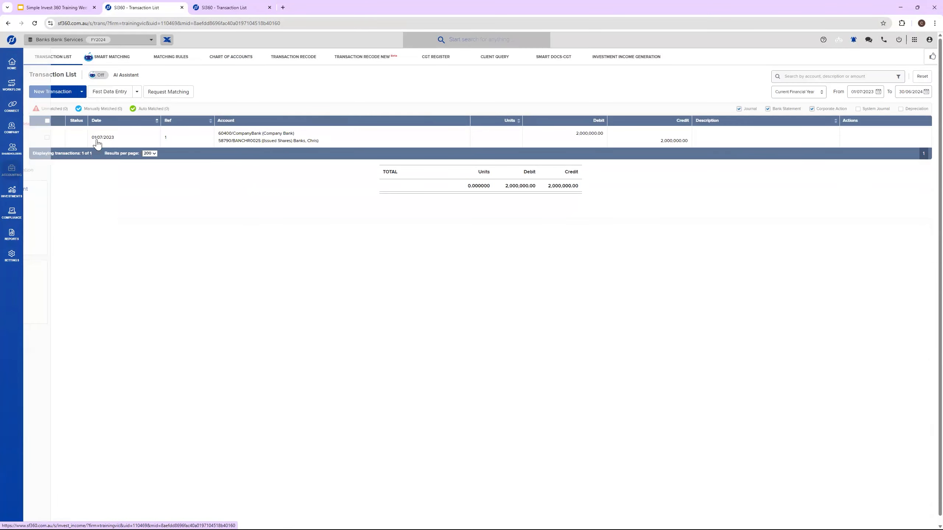
click(69, 93)
click(54, 106)
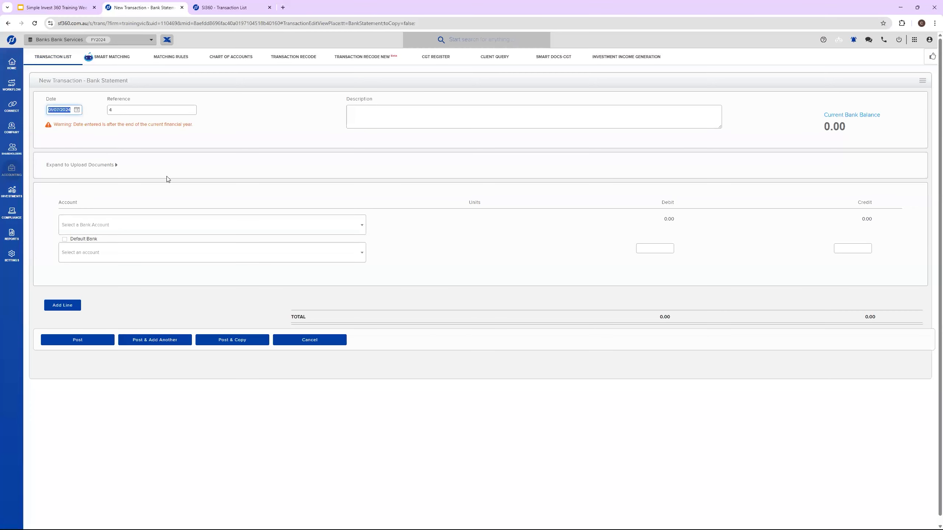
click(130, 223)
click(123, 293)
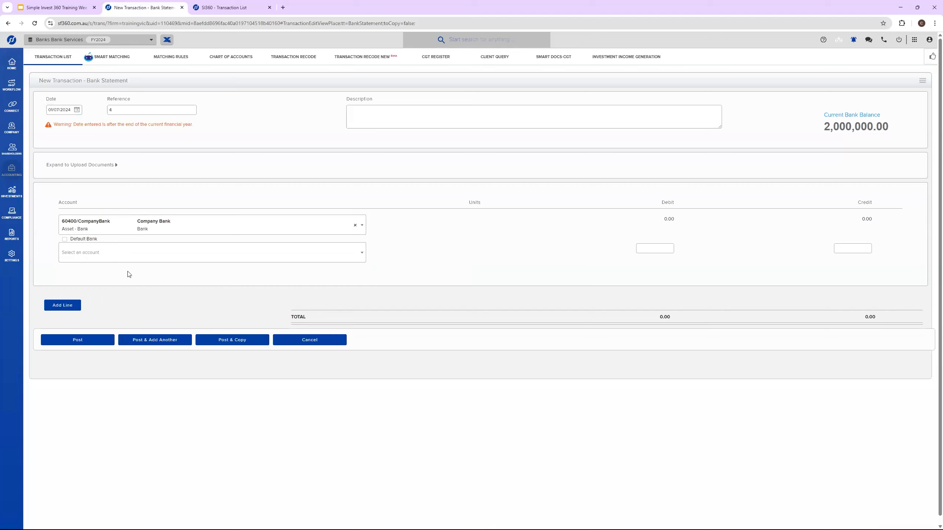
click(70, 110)
key(BackSpace)
text(3)
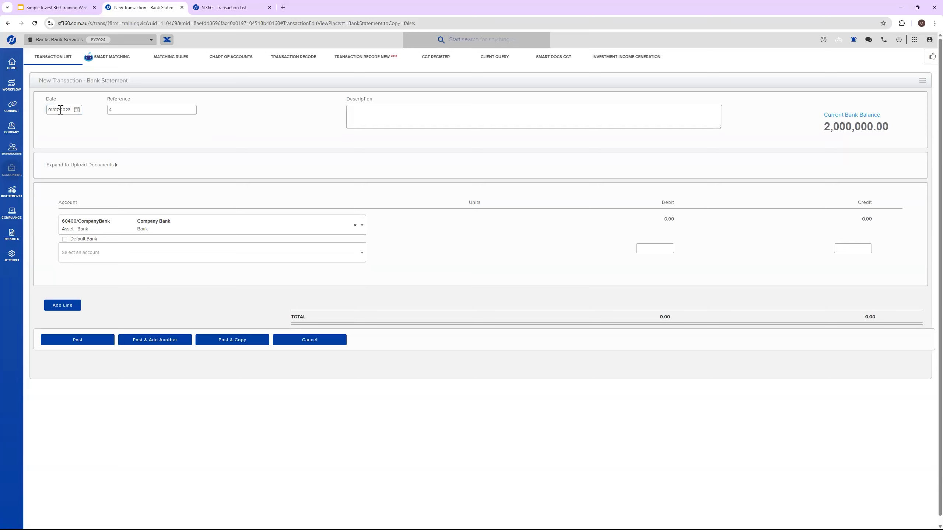
Step: Allocate the transaction to account 74205/Carloan (Loan for Car) with a debit of 100,000
click(259, 255)
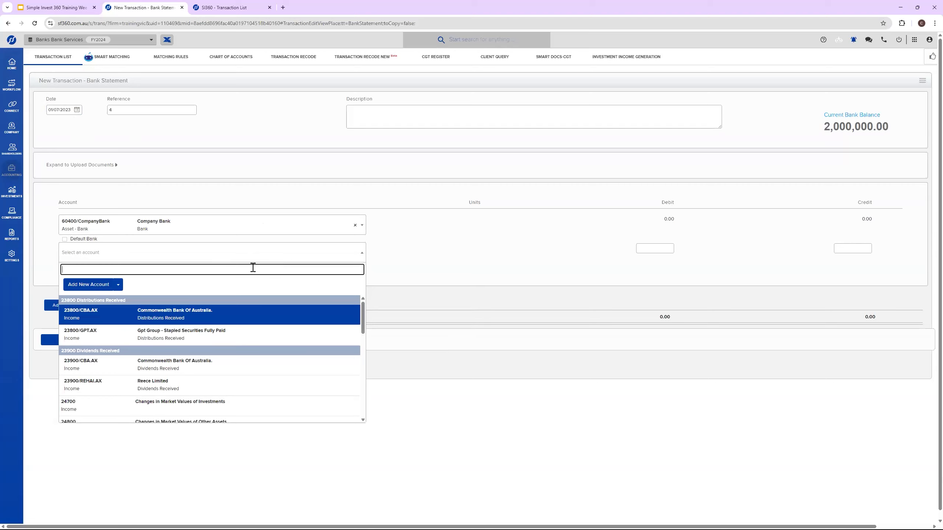
text(42)
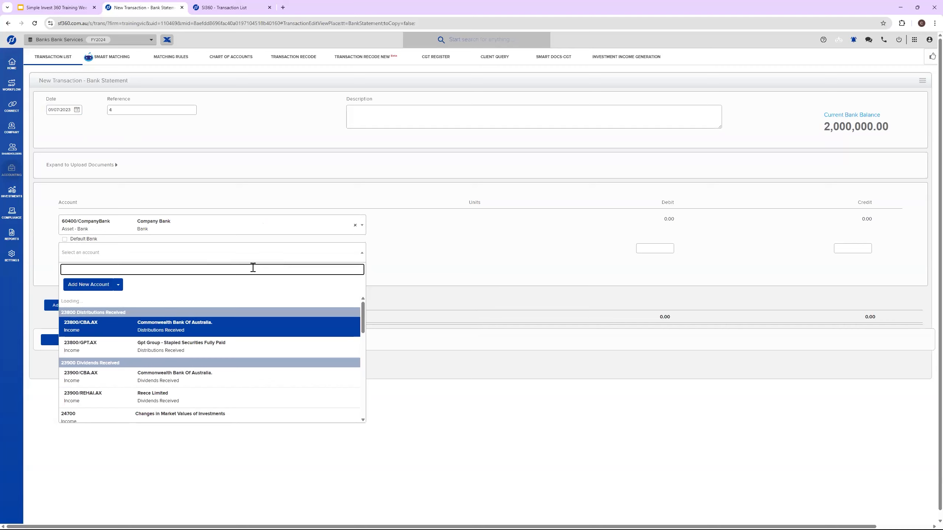
text(77)
text(42)
text(05)
click(163, 311)
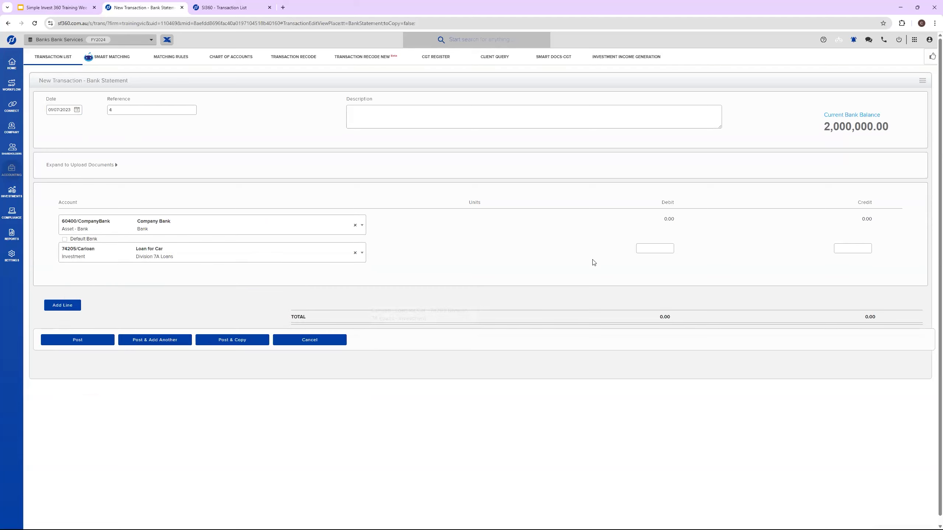
click(637, 248)
text(100,000)
click(555, 249)
Step: Describe the transaction as a loan for a car to the borrower, including the borrower's full name, and post it
click(442, 116)
text(Lo)
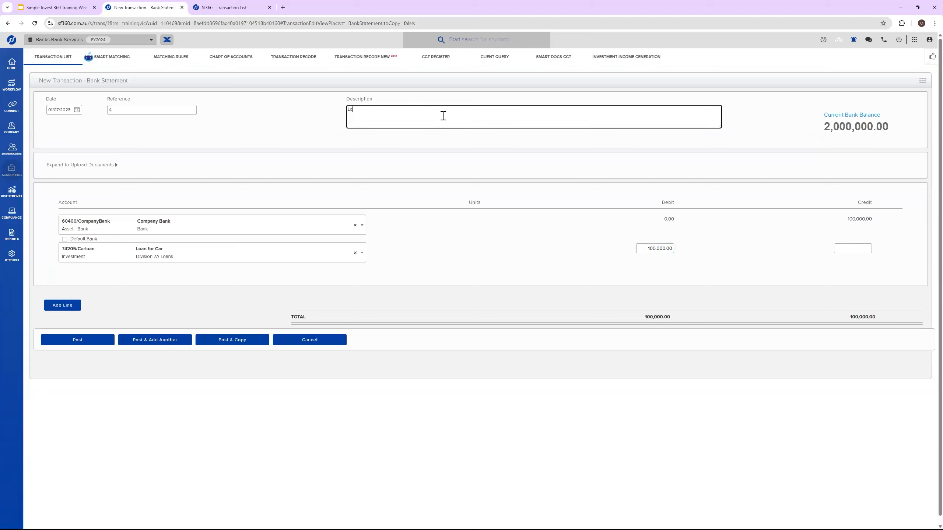
click(123, 277)
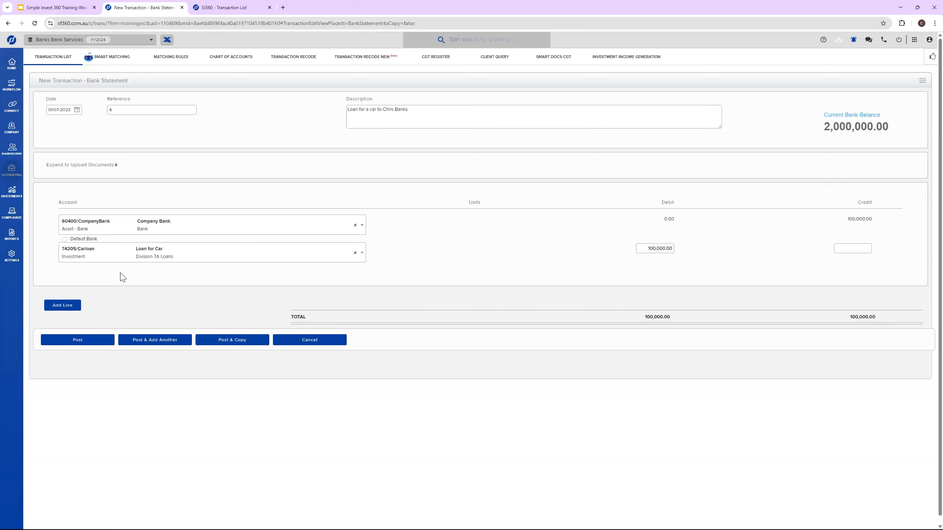
click(110, 340)
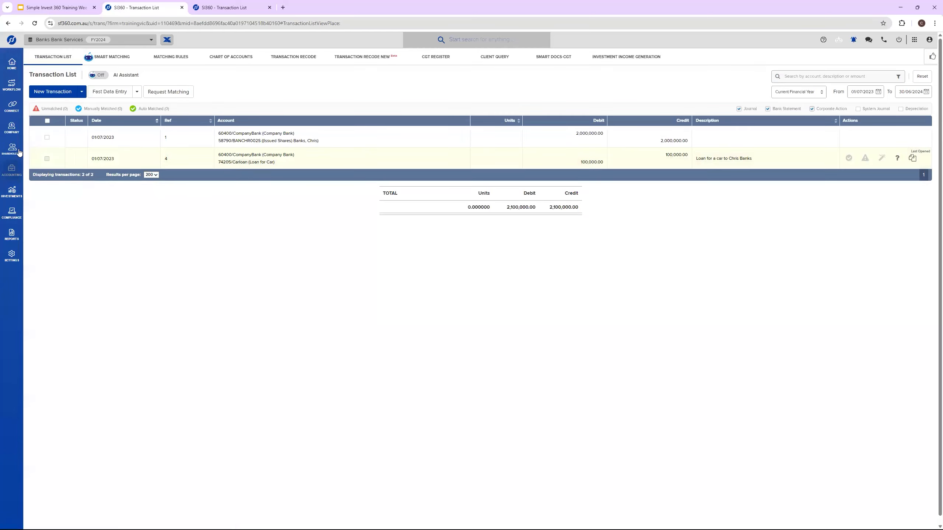
Step: Start creating a Division 7A loan, check the selectable lender entities, and begin entering the lender's name manually
mouse_move(17, 152)
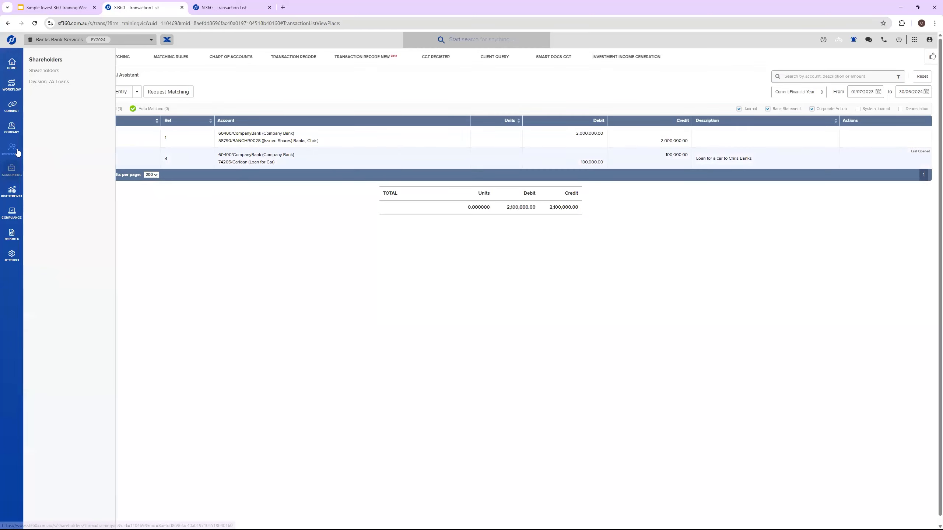
click(43, 82)
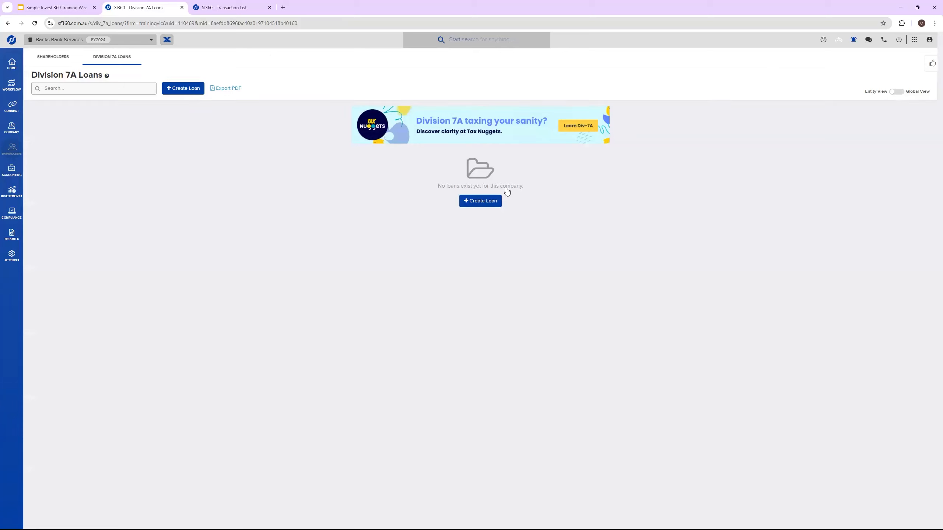
click(479, 201)
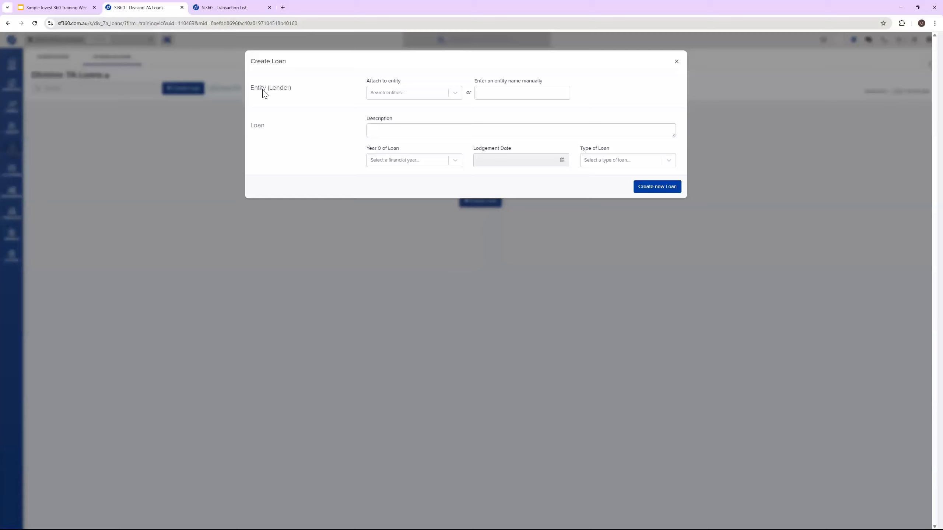
click(445, 97)
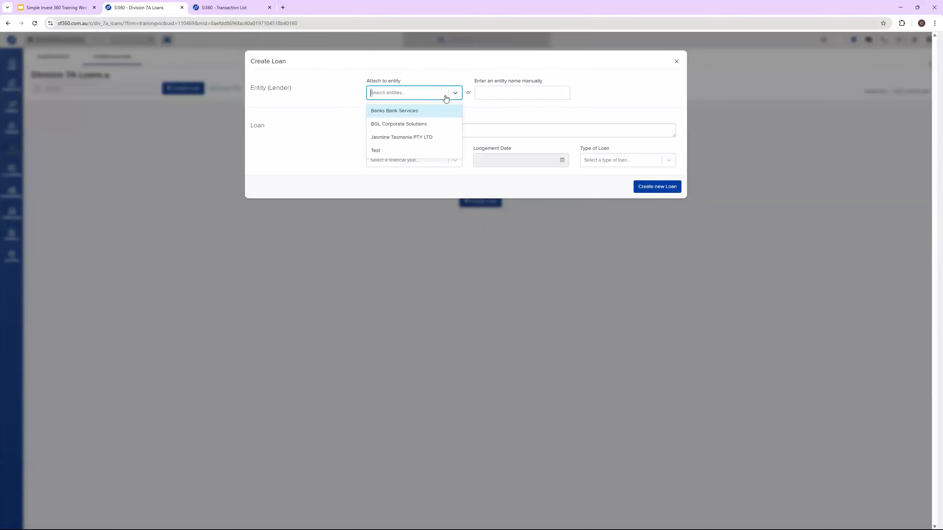
click(446, 98)
click(523, 93)
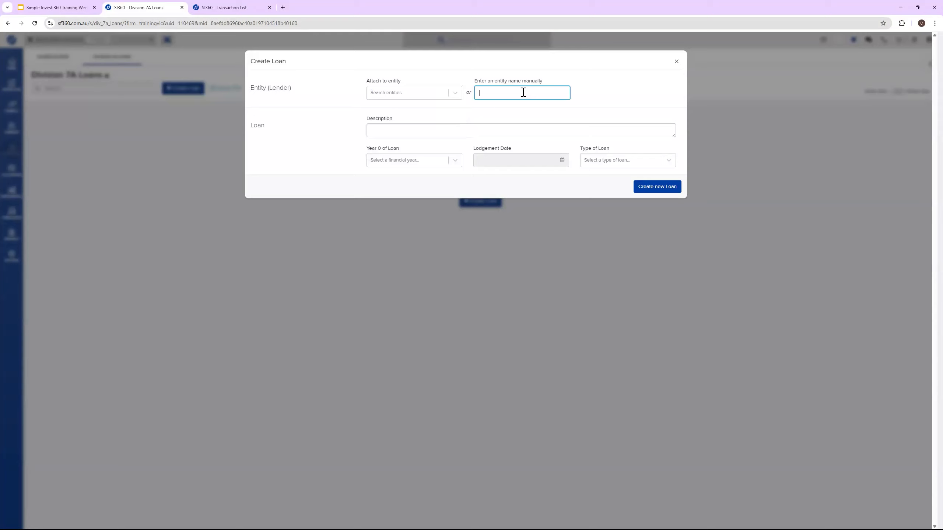
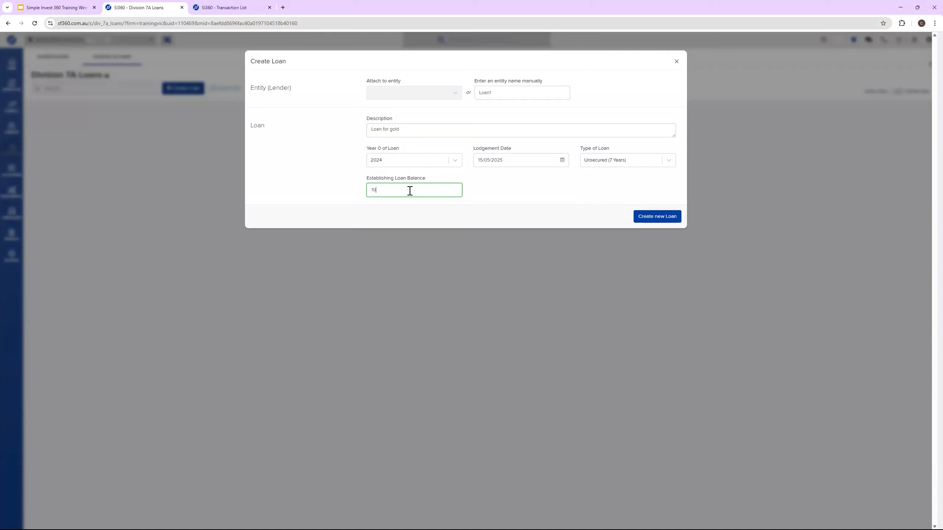
Step: Create the FY 2024 unsecured seven-year loan for lender Loan1 with the description "Loan for gold" and an establishing balance of 100,000
click(331, 173)
click(663, 217)
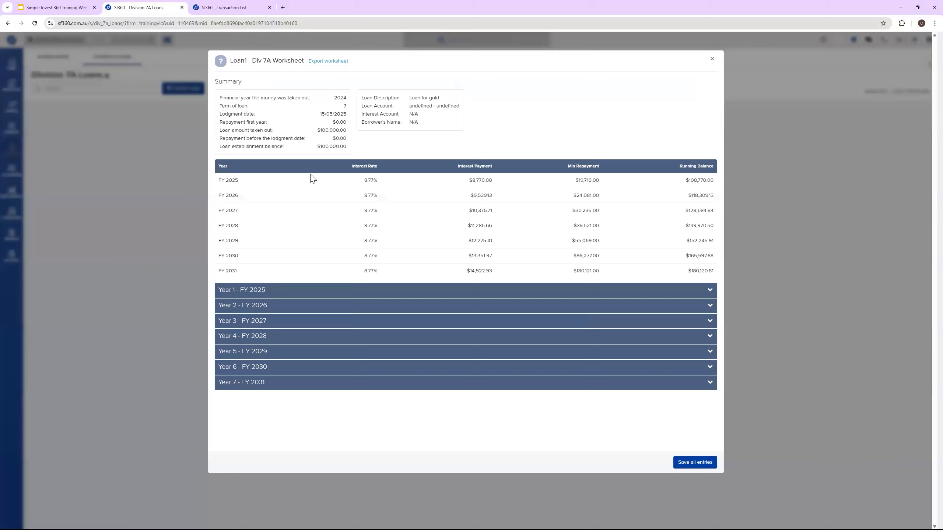
Step: Examine the FY 2025 interest rate, payment, minimum repayment and running balance, and expand the Year 1 - FY 2025 details
drag(349, 181, 371, 187)
drag(222, 180, 501, 179)
drag(374, 180, 504, 183)
drag(690, 180, 701, 195)
click(701, 195)
click(389, 294)
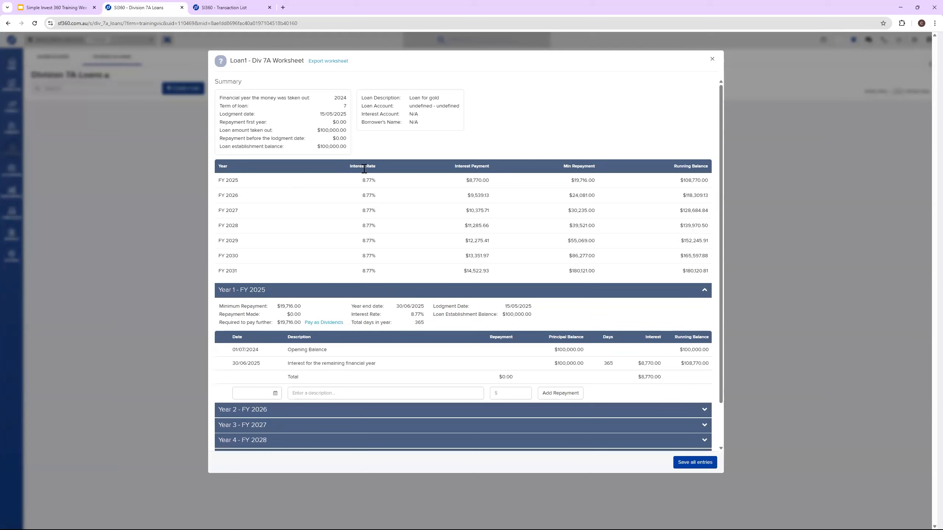
scroll(398, 290, down, 2)
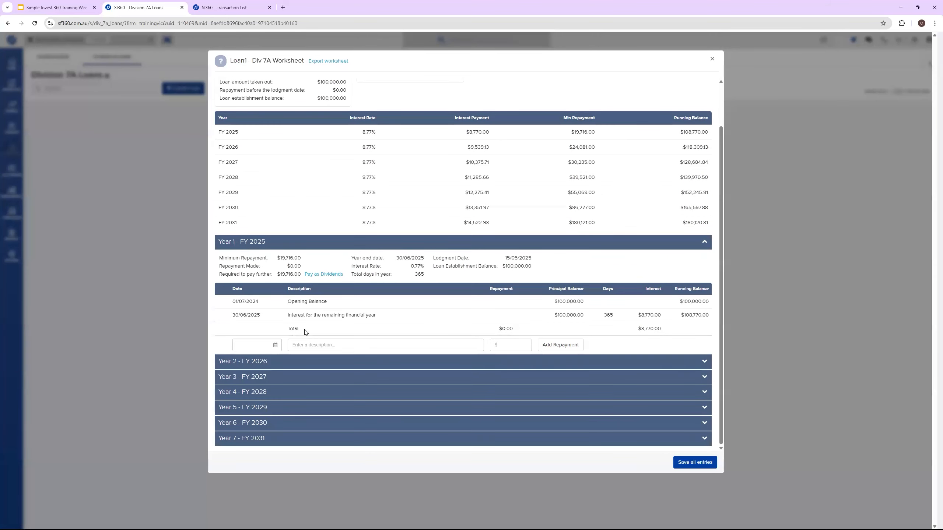
click(705, 247)
click(705, 247)
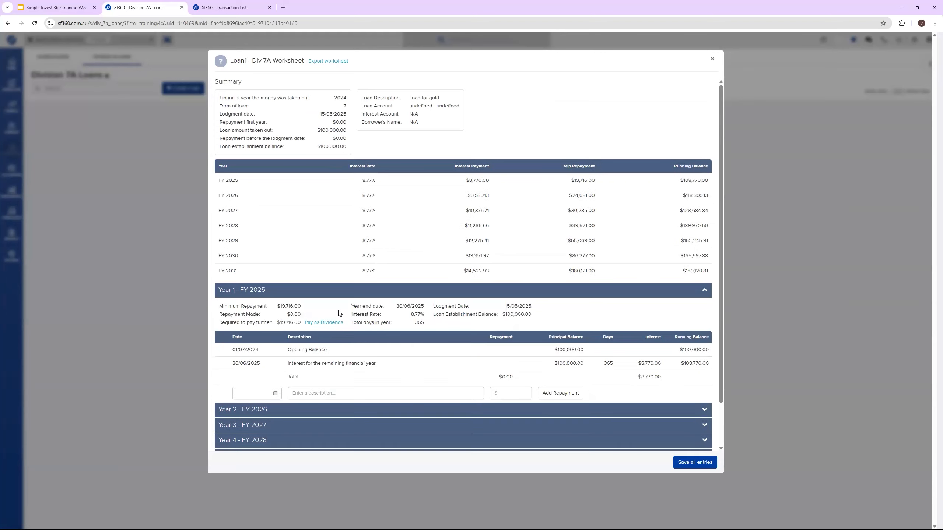
Step: Fill in a Year 1 - FY 2025 repayment with the description "Repayment" and amount 19716, and try to add it
click(249, 346)
click(385, 348)
text(Repayment)
click(261, 345)
text(30)
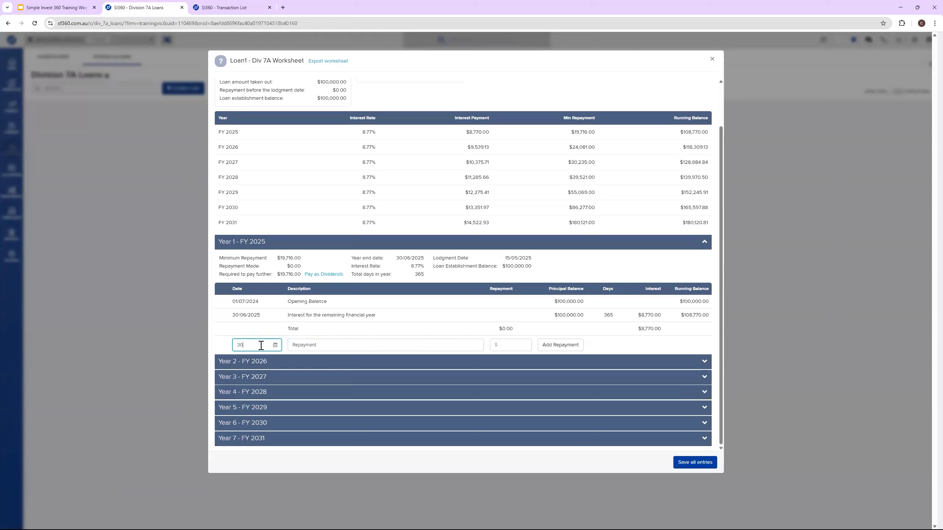
text(06202)
text(5)
click(512, 342)
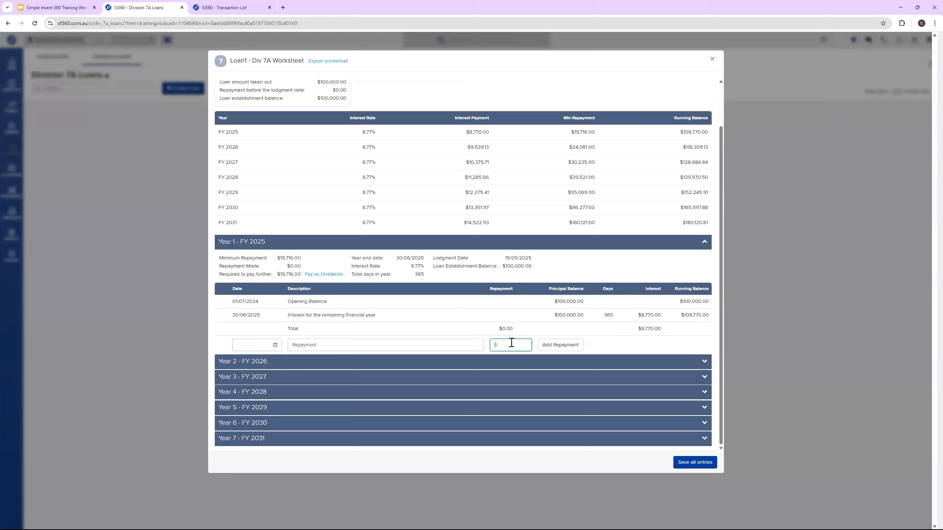
text(12)
key(BackSpace)
text(9)
click(553, 346)
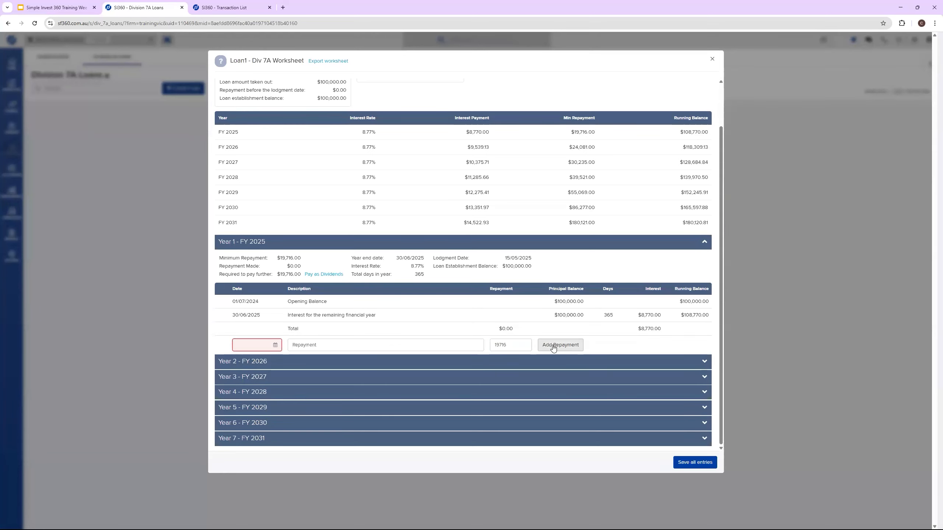
Step: Date the repayment 30/06/2025 and add it to Year 1 - FY 2025
click(261, 345)
text(0)
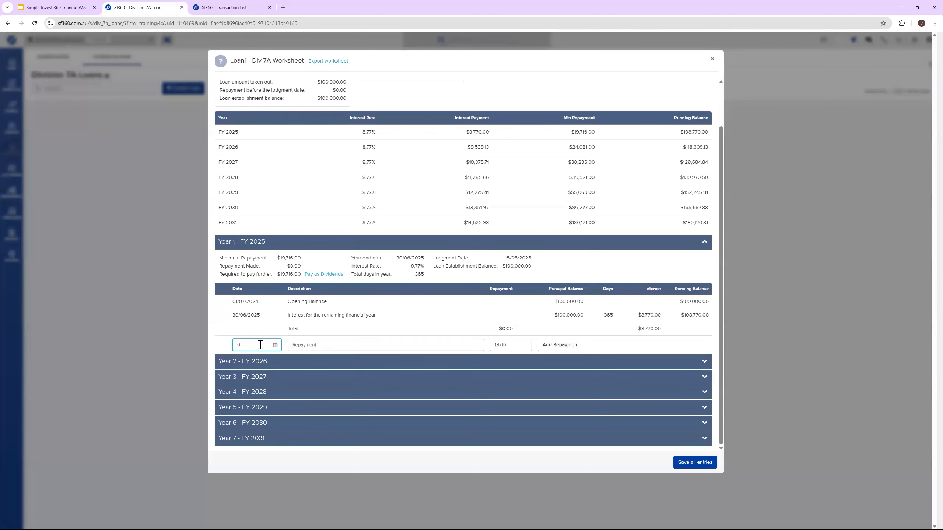
key(BackSpace)
text(30/)
text(06/)
text(202)
text(5)
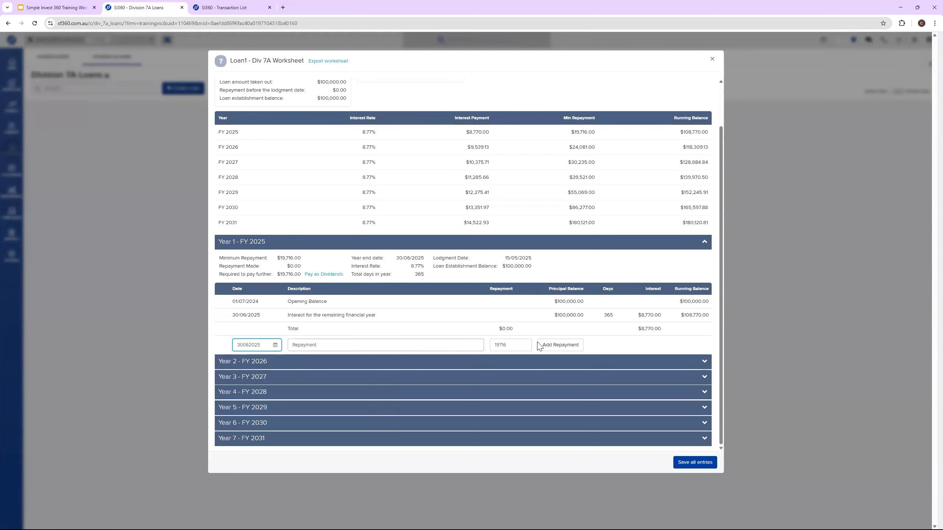
click(573, 349)
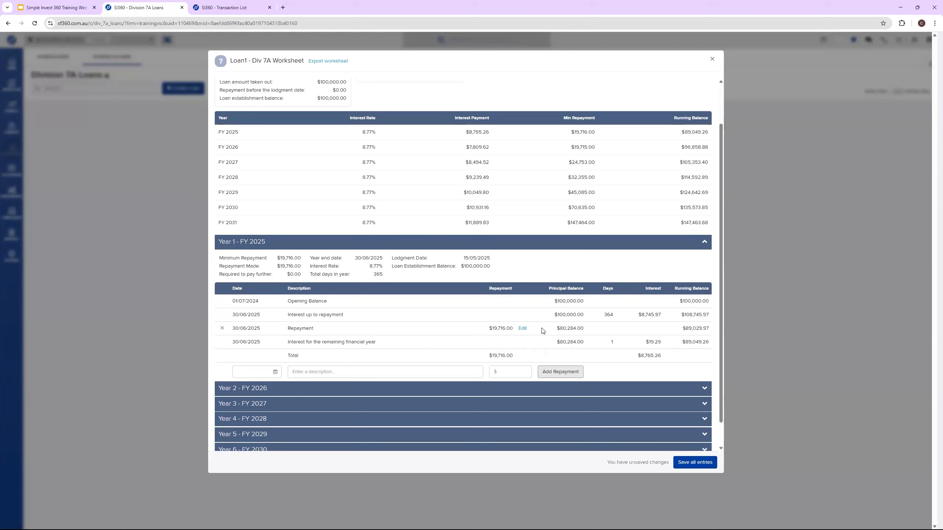
Step: Review the recalculated yearly summary and the Year 2 - FY 2026 repayment details in the worksheet
scroll(389, 344, up, 2)
scroll(322, 351, down, 3)
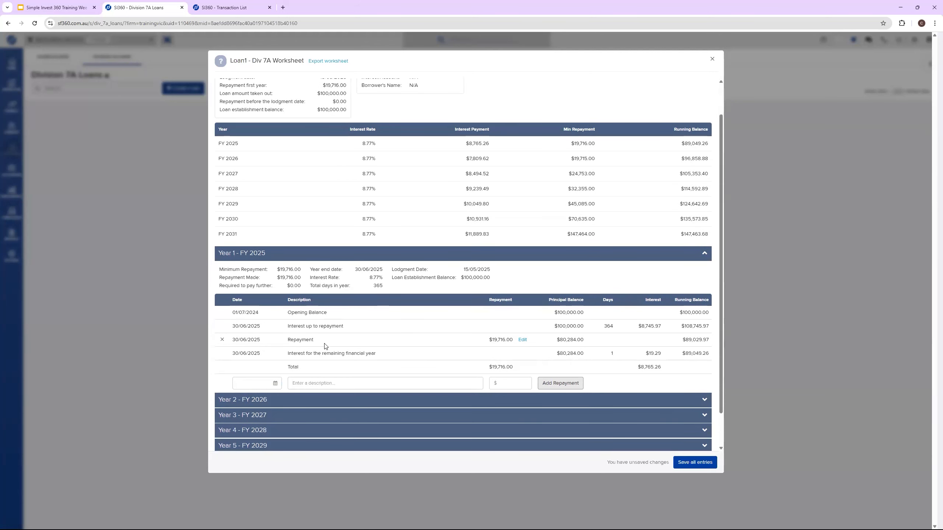
click(680, 465)
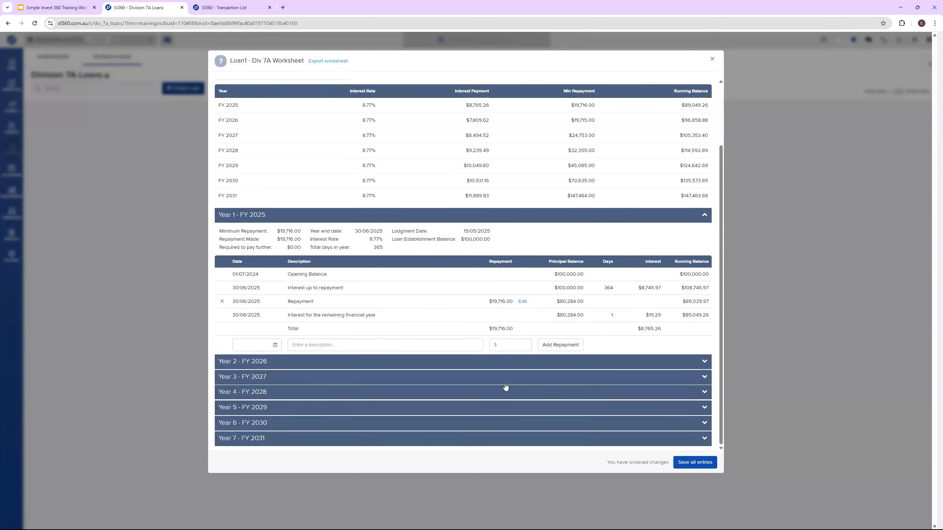
click(326, 362)
scroll(350, 397, down, 3)
scroll(351, 396, up, 5)
scroll(373, 360, down, 5)
scroll(313, 261, up, 3)
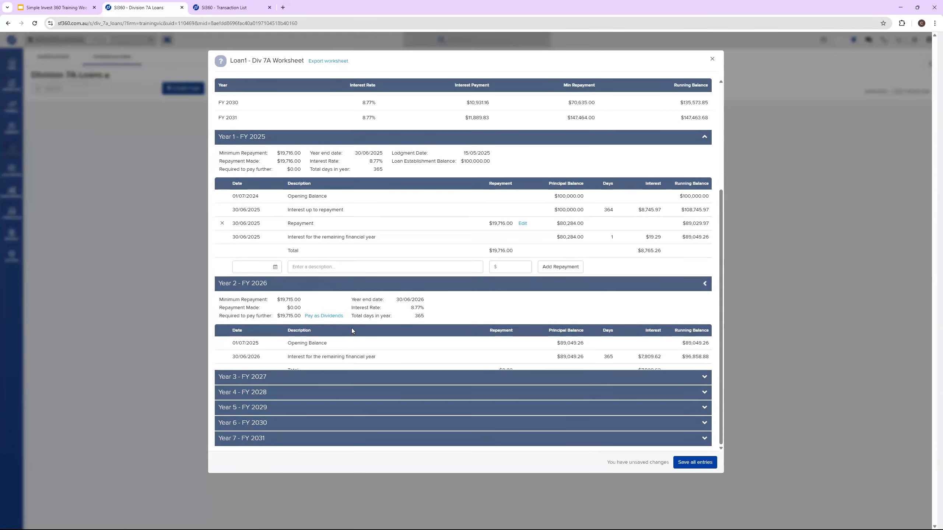
click(351, 329)
scroll(345, 334, up, 3)
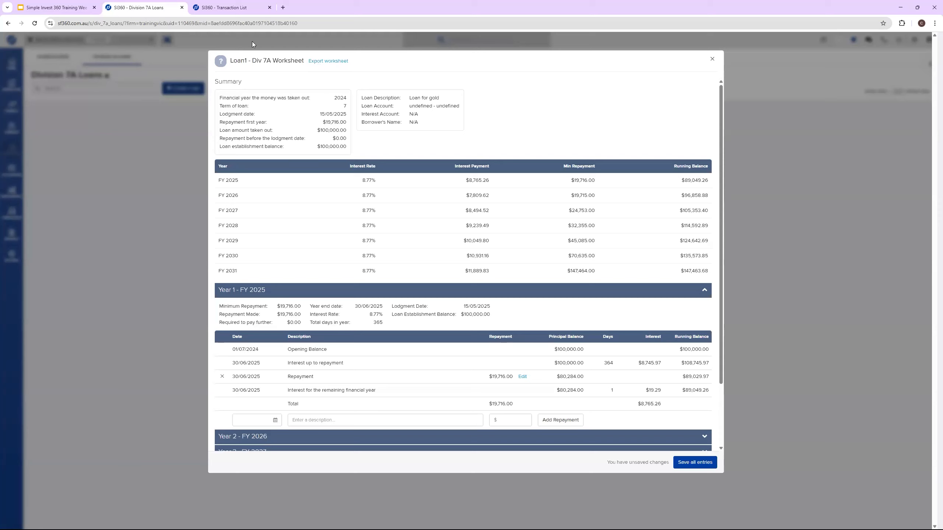
Step: Export the Division 7A worksheet, open the downloaded file in Excel and enlarge its window
click(325, 63)
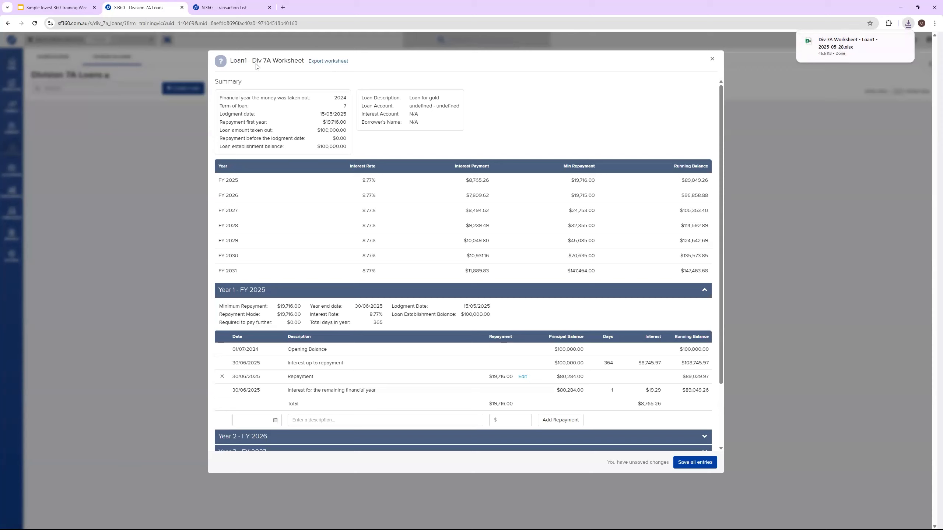
mouse_move(853, 43)
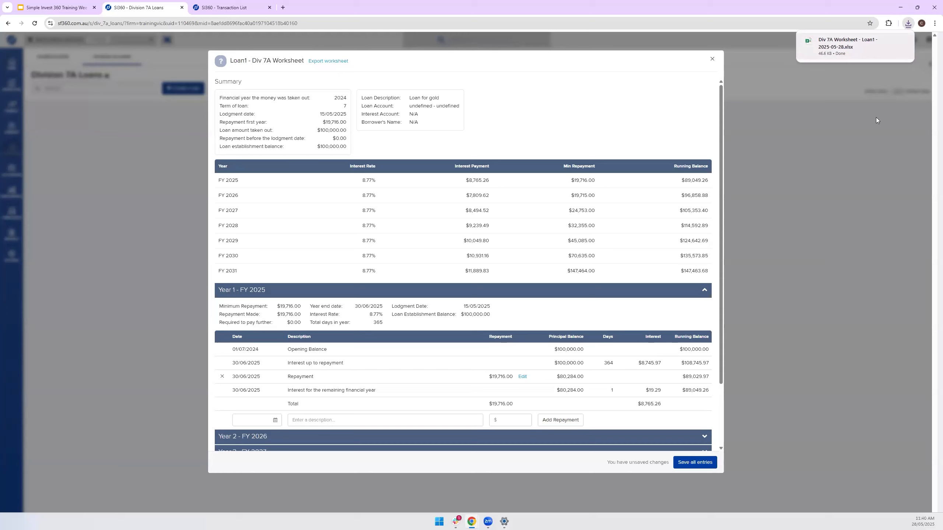
click(902, 42)
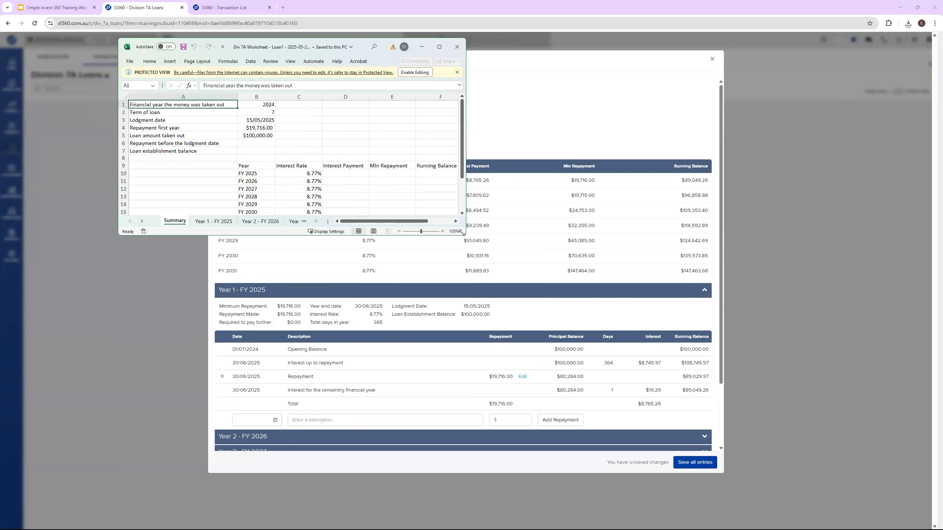
drag(462, 233, 878, 469)
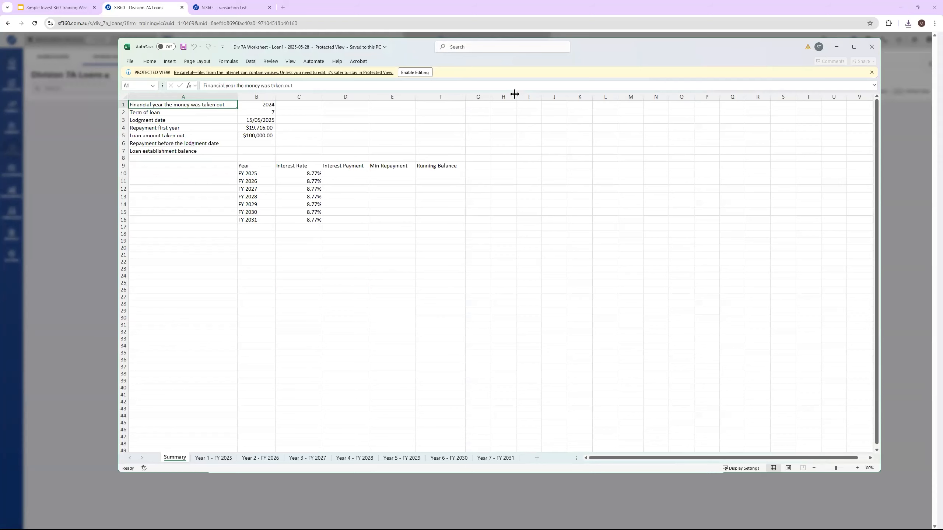
drag(614, 48, 634, 64)
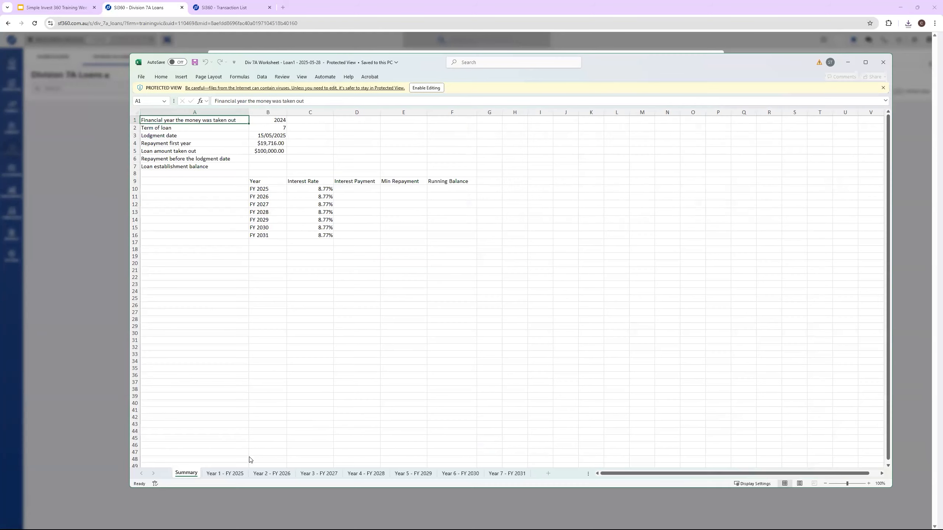
Step: Check the Year 1 - FY 2025 and Summary sheets of the exported workbook and enable editing
click(238, 474)
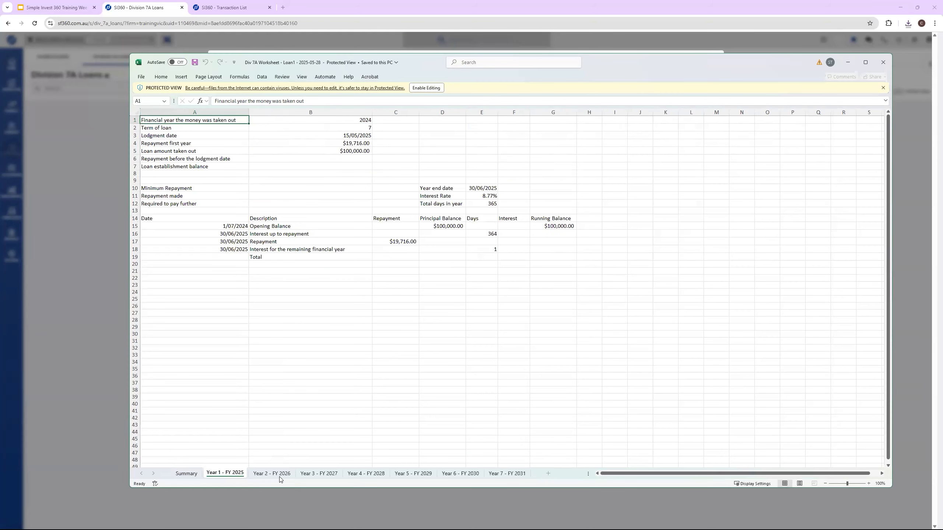
click(186, 474)
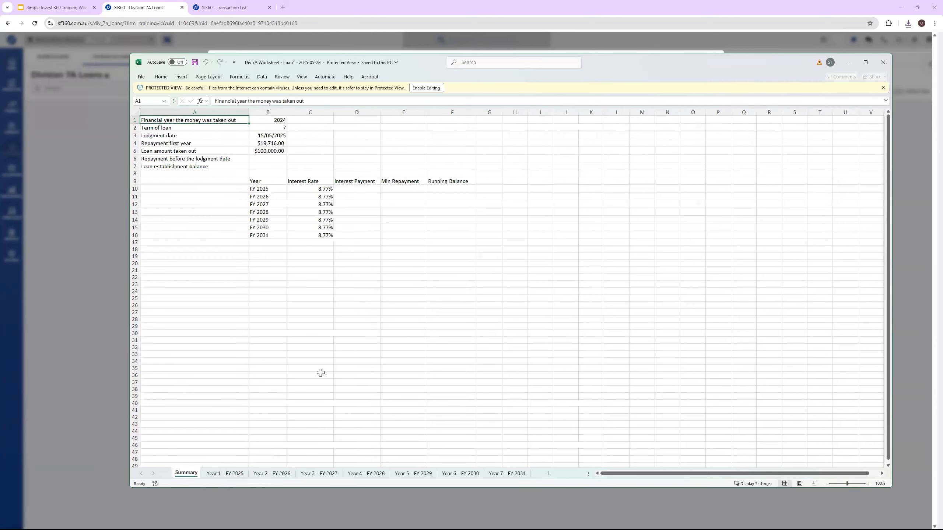
click(323, 188)
click(349, 189)
click(322, 205)
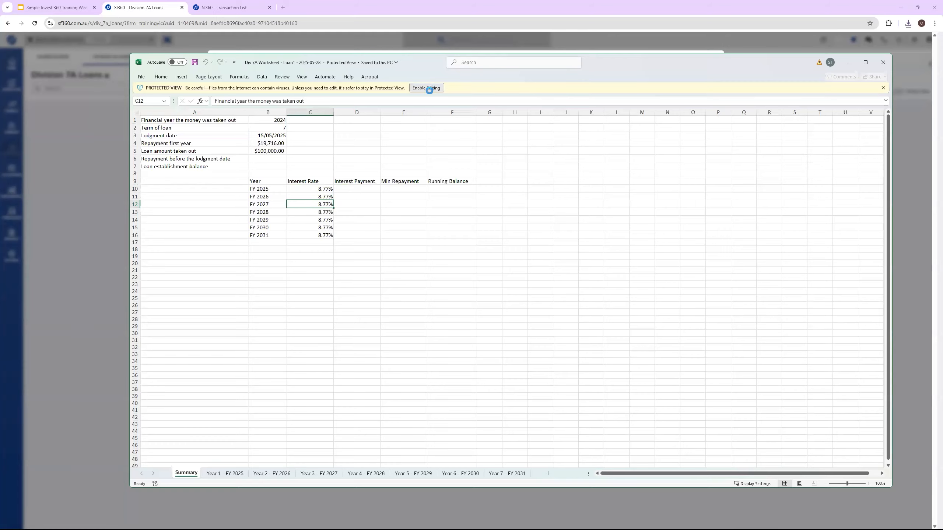
click(426, 88)
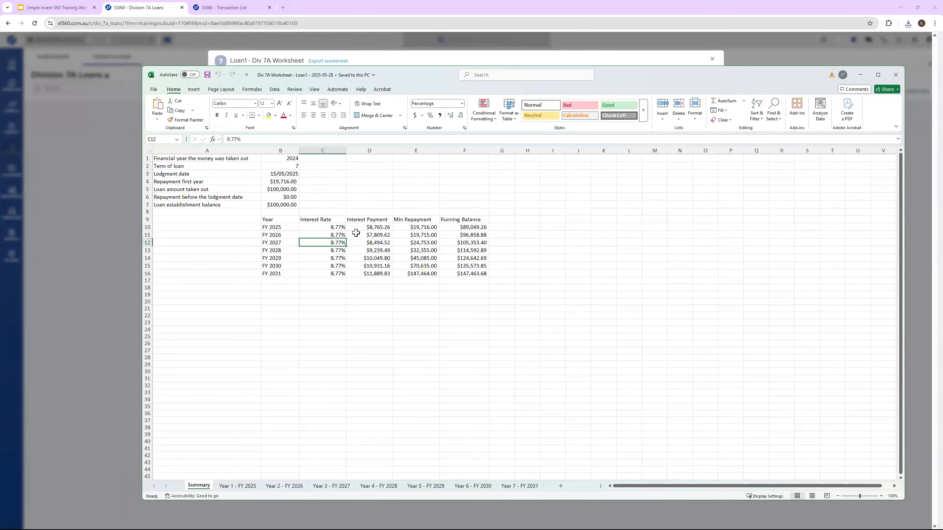
Step: Inspect the Interest Payment and Min Repayment formulas on the Summary sheet and minimize the workbook
click(387, 227)
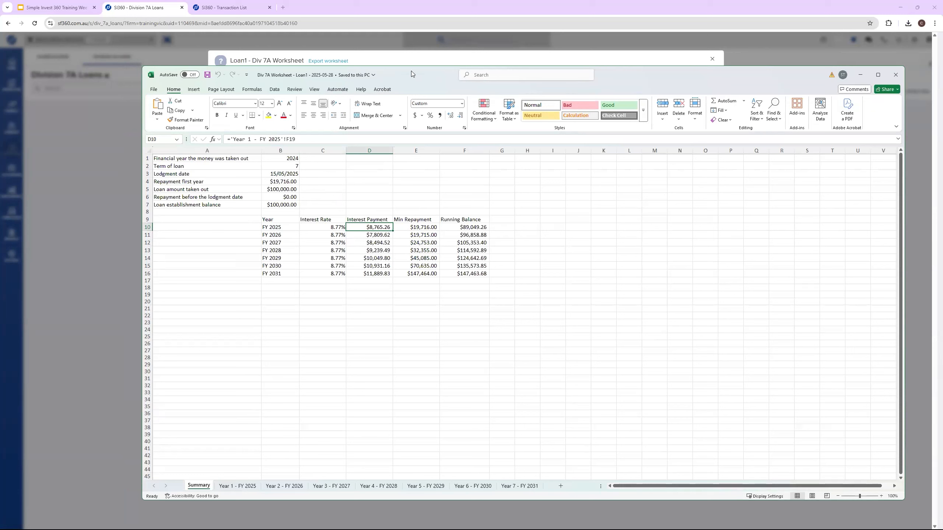
drag(411, 71, 407, 187)
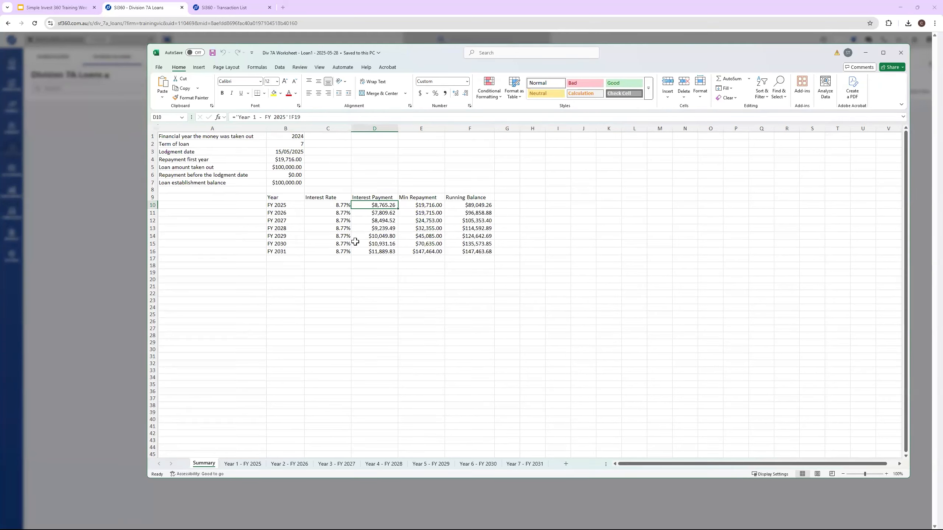
click(423, 205)
click(433, 237)
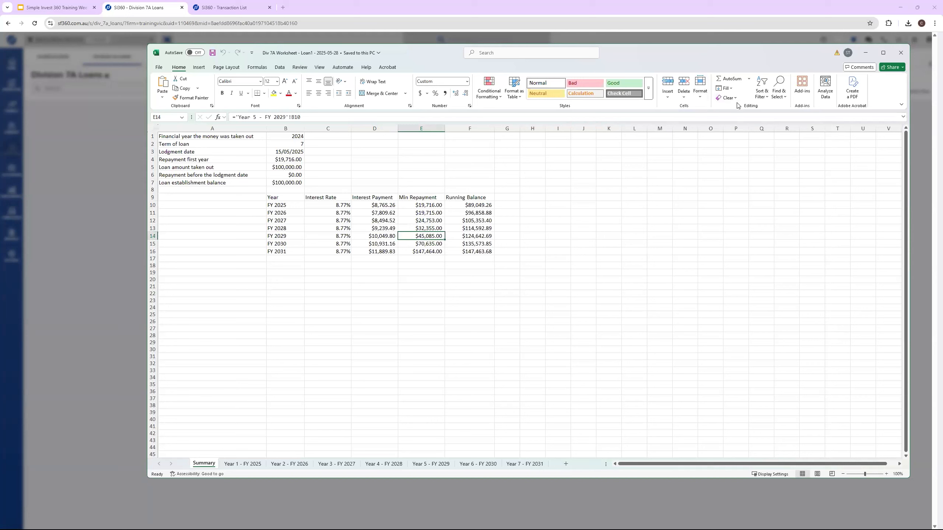
click(863, 55)
Step: Review the Loan1 worksheet's yearly summary and Year 1 - FY 2025 entries, and close the worksheet
scroll(372, 301, down, 2)
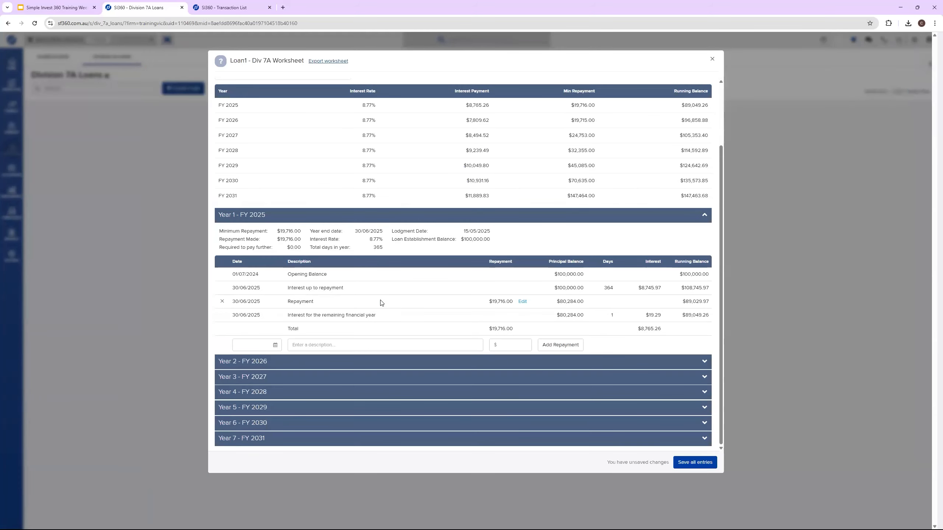
scroll(580, 249, up, 2)
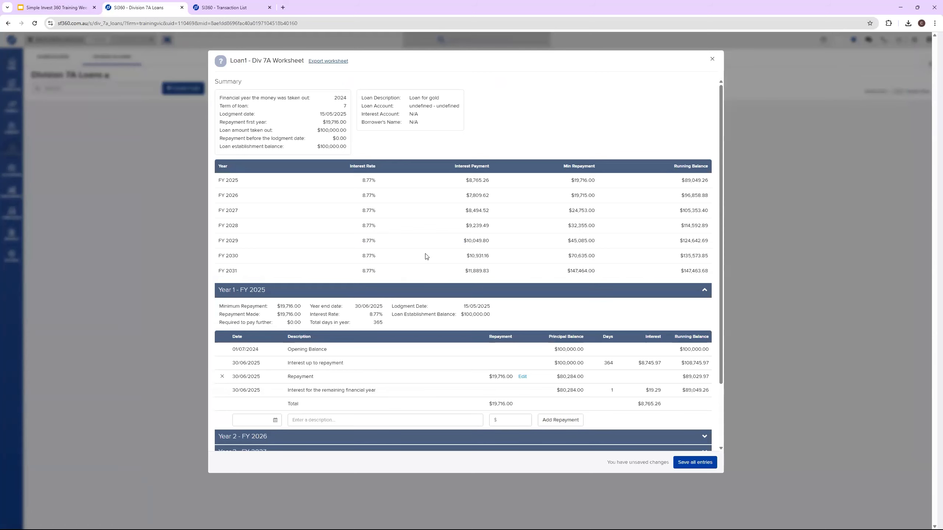
scroll(364, 361, down, 2)
scroll(373, 119, up, 2)
click(712, 59)
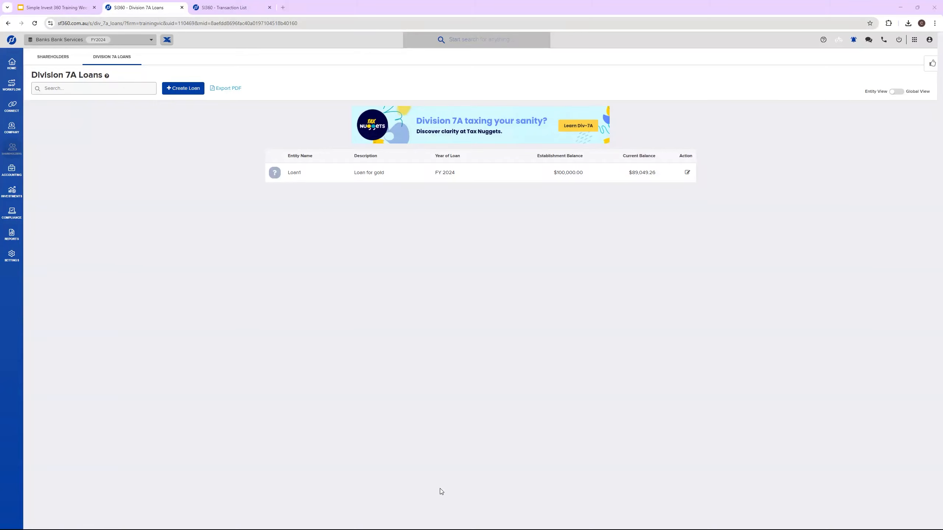
Step: Switch to the Google Slides presentation to view the Interest Calculation slide, and return to the Division 7A loans page
click(56, 8)
click(49, 326)
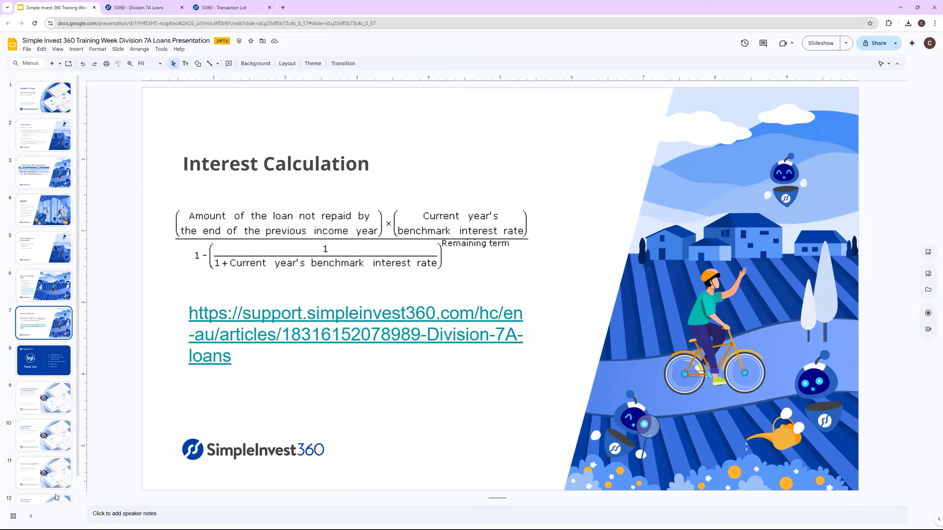
click(148, 8)
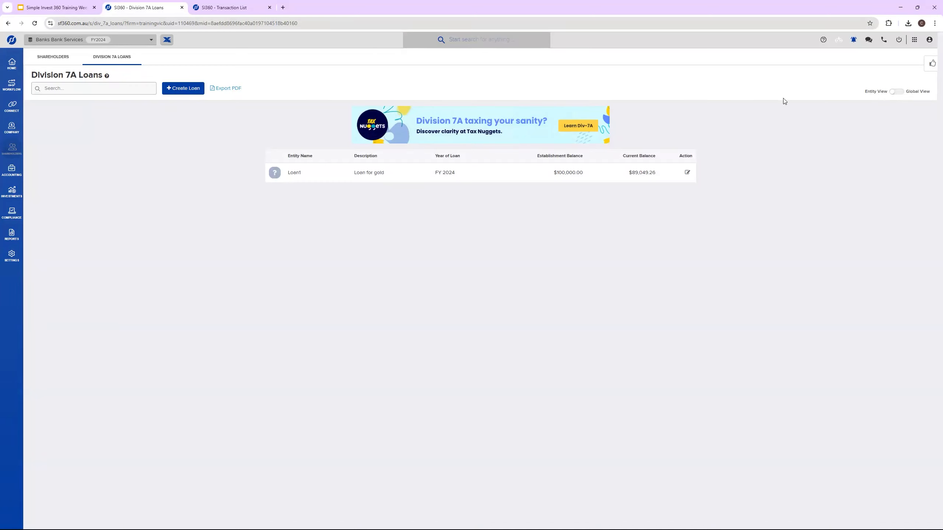
Step: Preview the PDF export of the Division 7A loans in Global View without printing, and switch back to Entity View
click(920, 92)
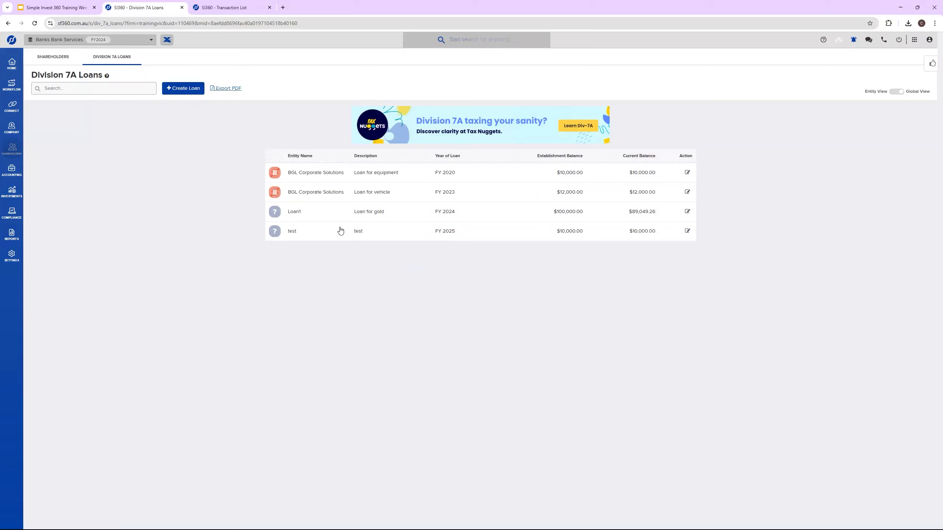
click(228, 89)
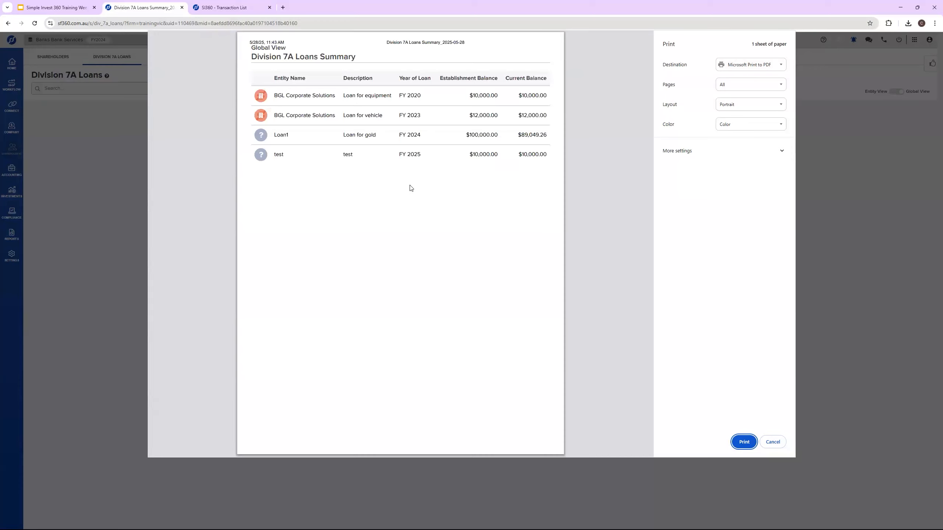
click(773, 442)
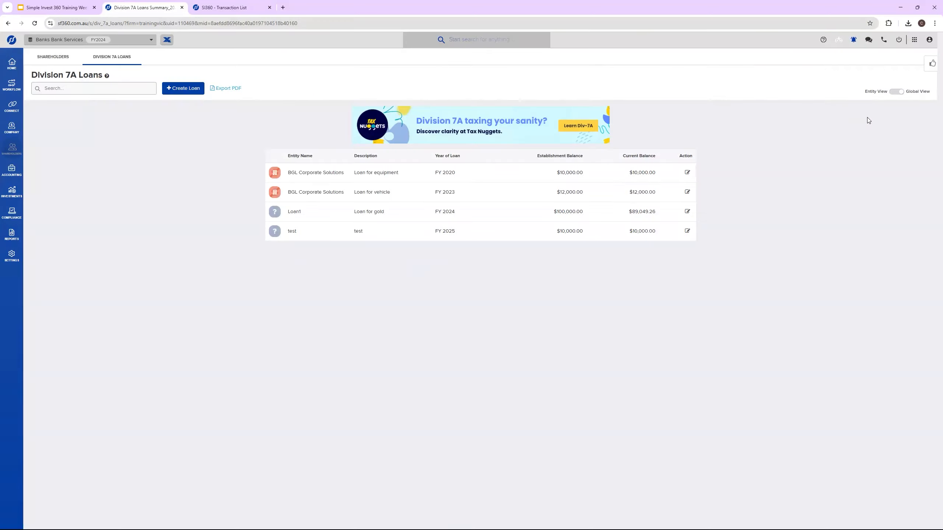
click(872, 92)
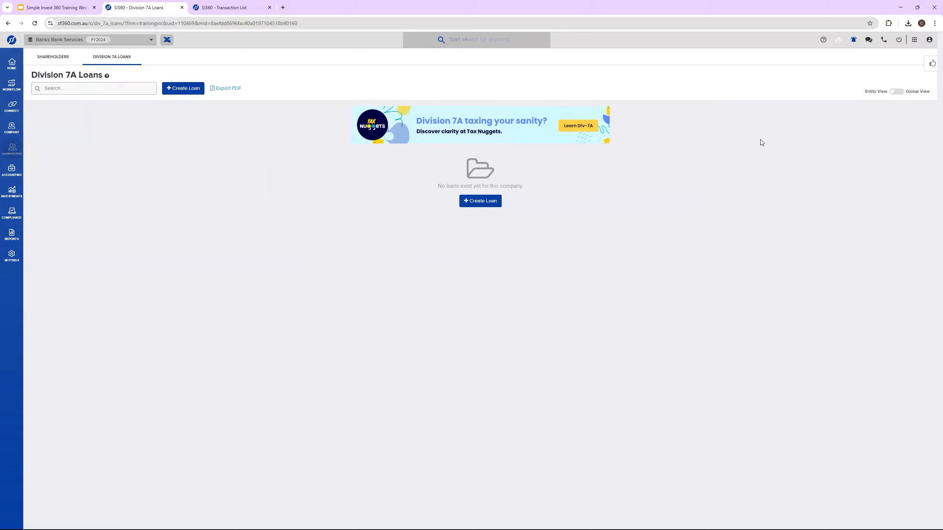
Step: Start a new loan attached to the entity Banks Bank Services with the description "Loan for Car"
click(171, 91)
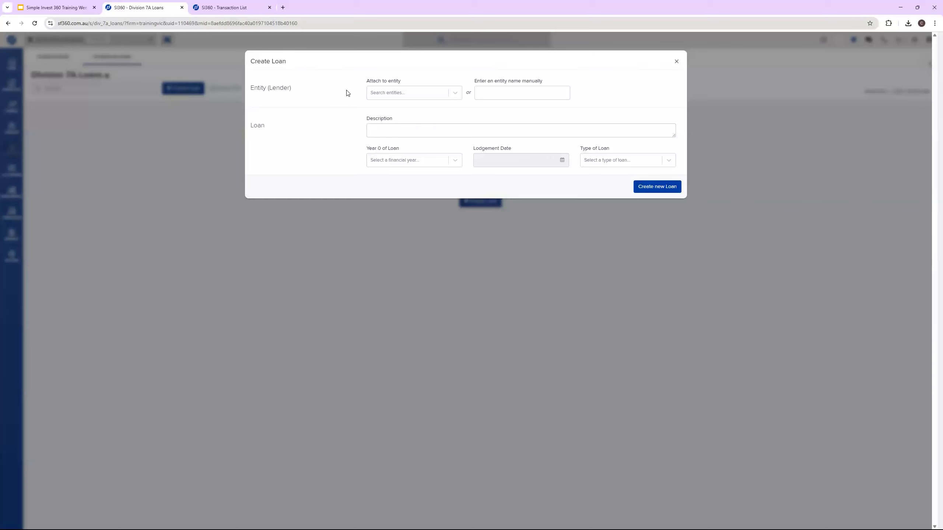
click(402, 99)
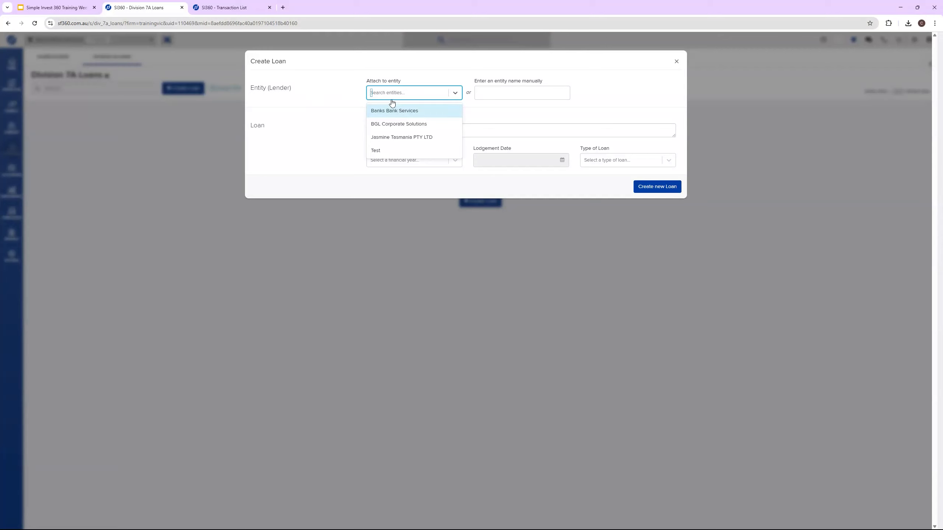
click(397, 112)
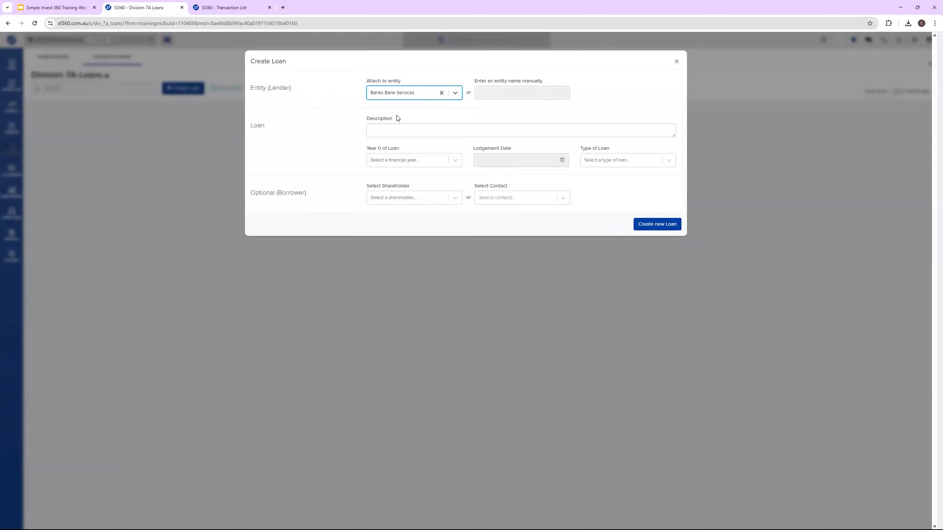
click(411, 129)
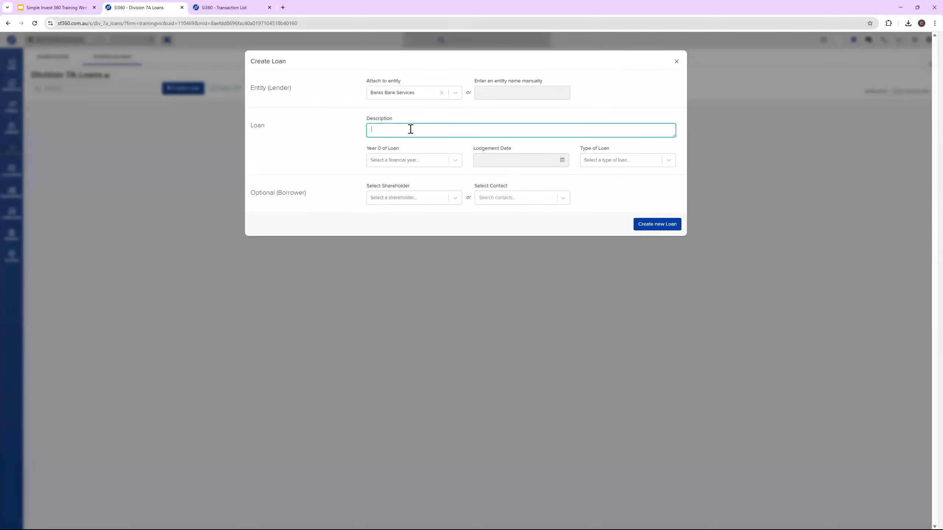
text(Loan for )
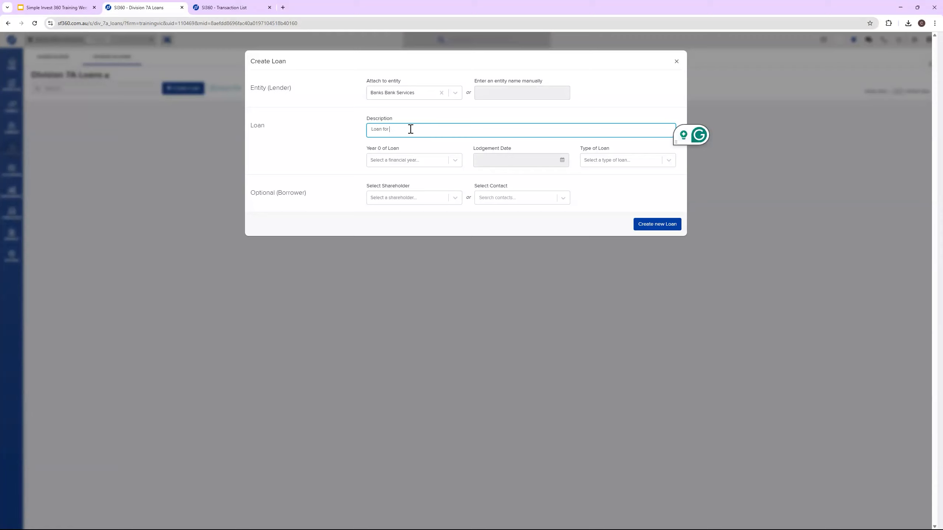
text(Car)
Step: Set the new loan's Year 0 to 2024 and its loan type to Unsecured (7 Years)
click(423, 160)
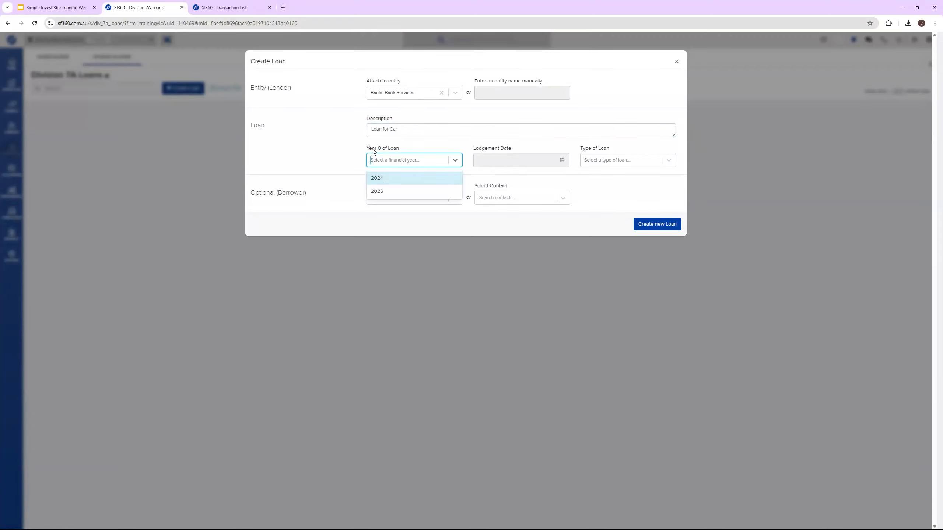
click(428, 181)
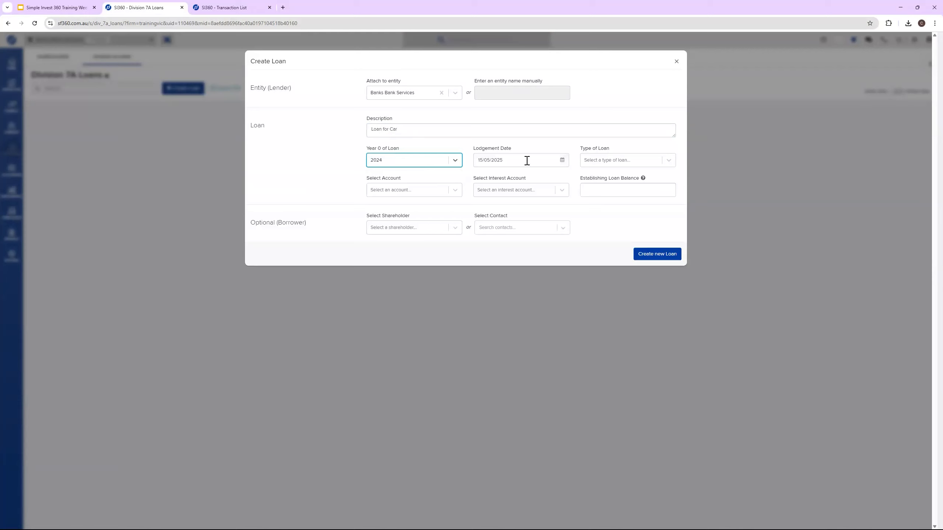
click(598, 162)
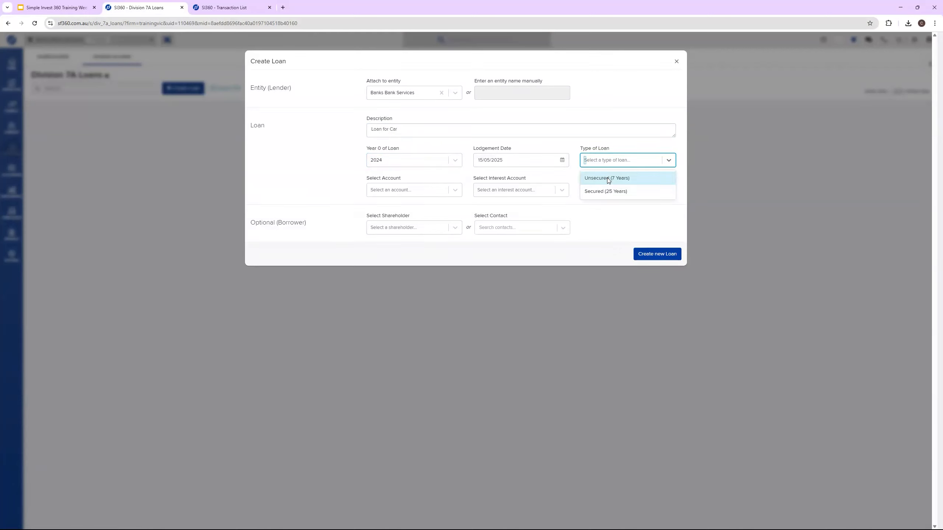
click(606, 178)
Step: Link the new loan to the ledger account 74205/Carloan - Loan for Car
click(404, 190)
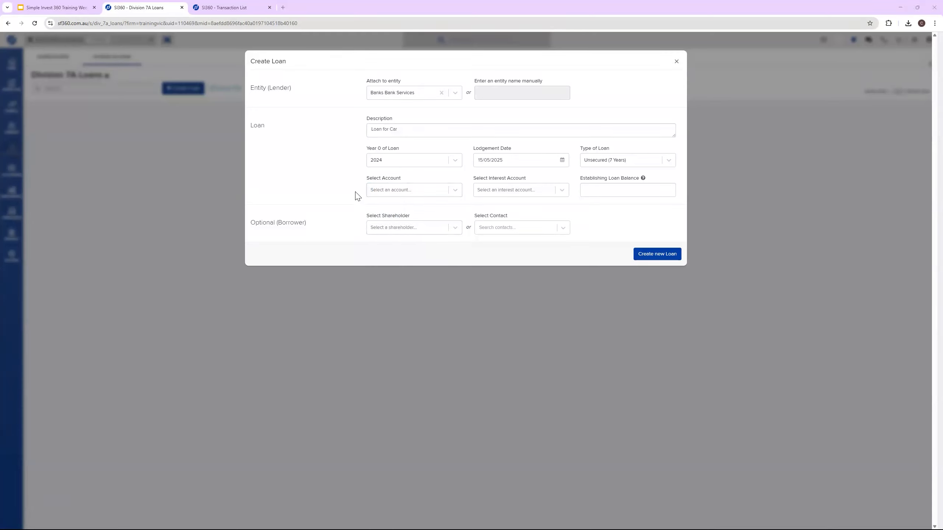
click(391, 189)
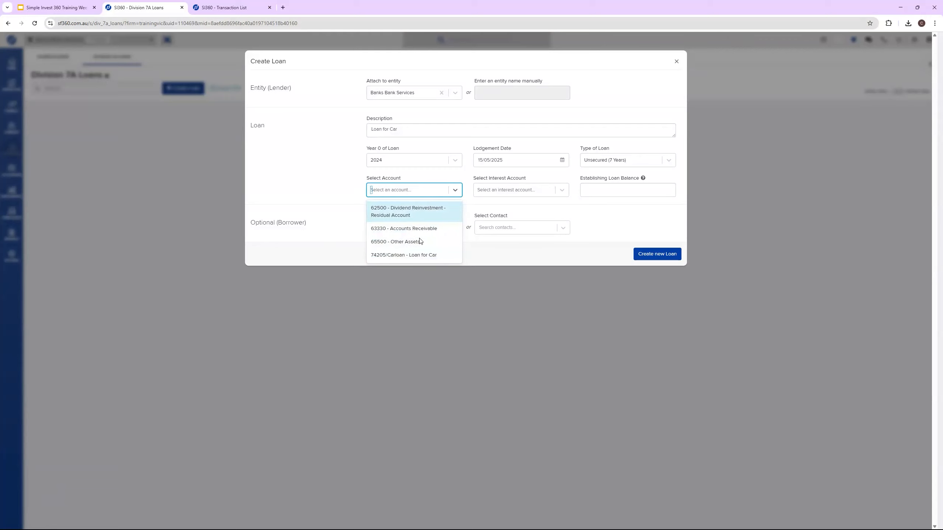
click(406, 255)
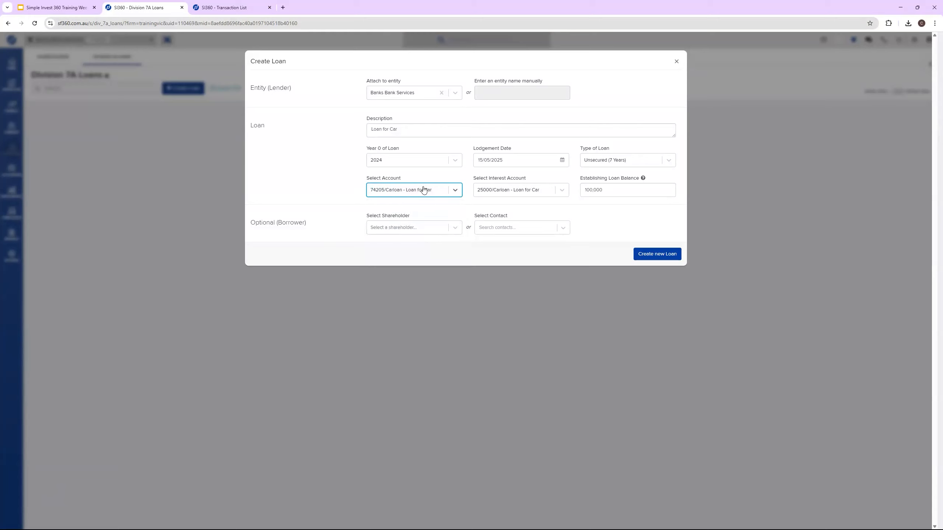
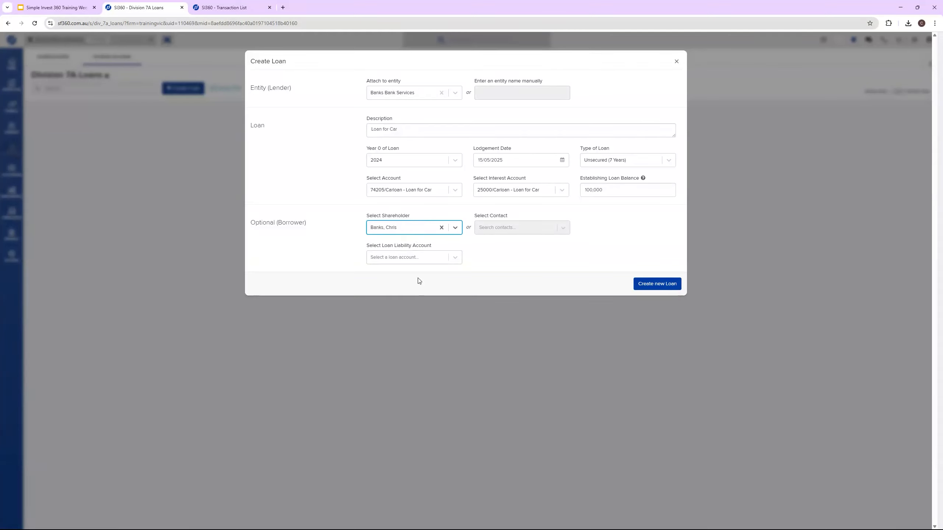
Step: Set the borrower's loan liability account to 87100 - CARLoan, checking it against the borrower's transaction list, and create the loan
click(410, 258)
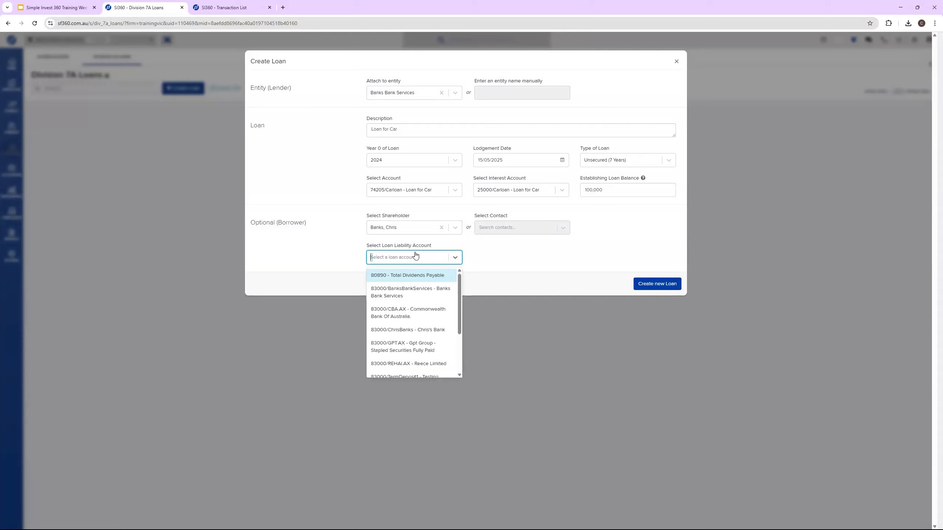
scroll(451, 288, down, 3)
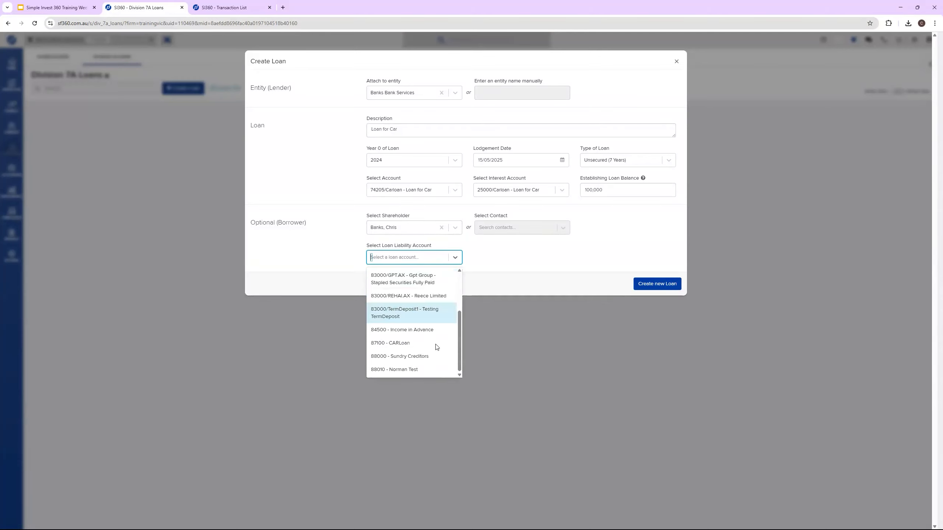
click(399, 343)
click(235, 8)
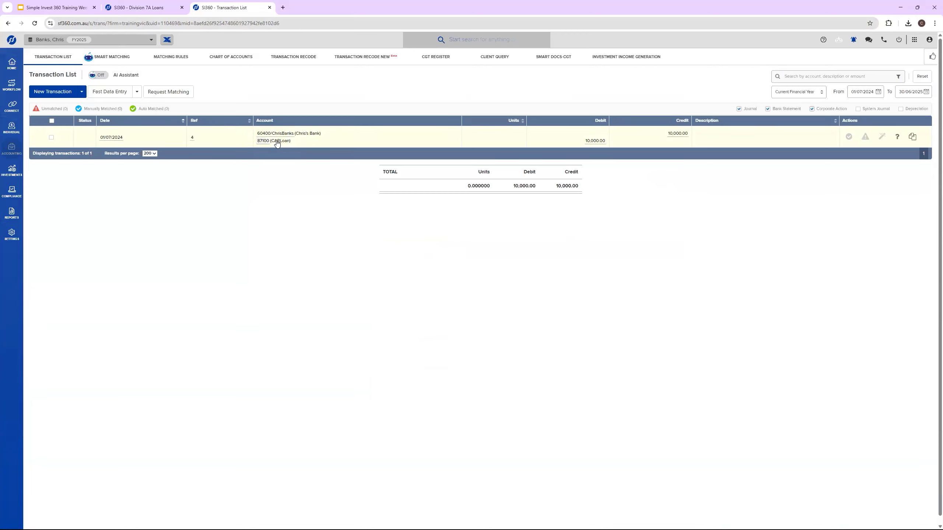
click(154, 3)
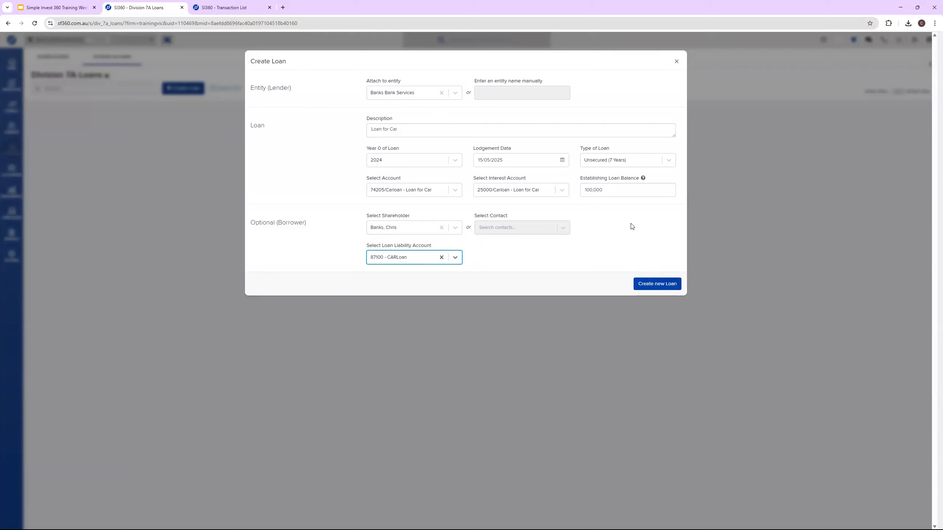
click(661, 284)
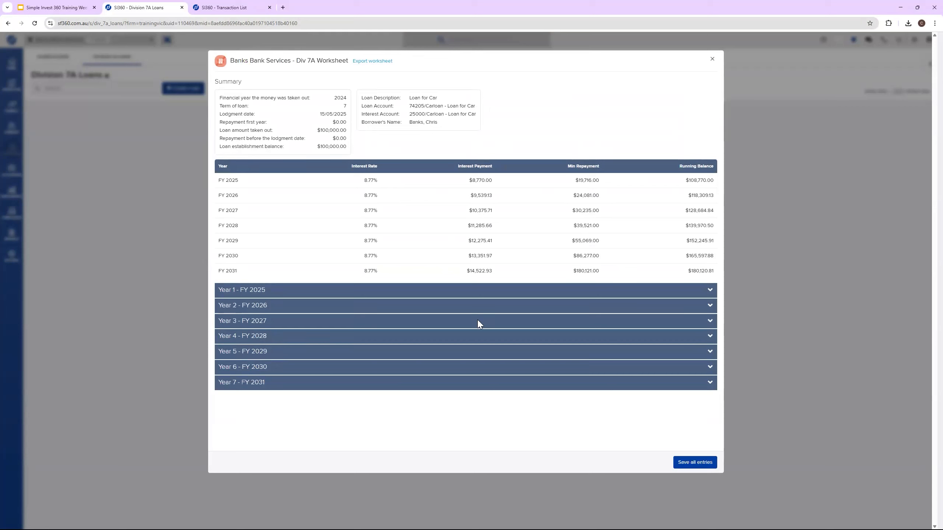
Step: Examine the Year 1 - FY 2025 details in the new loan's Div 7A worksheet, and close the worksheet
click(576, 292)
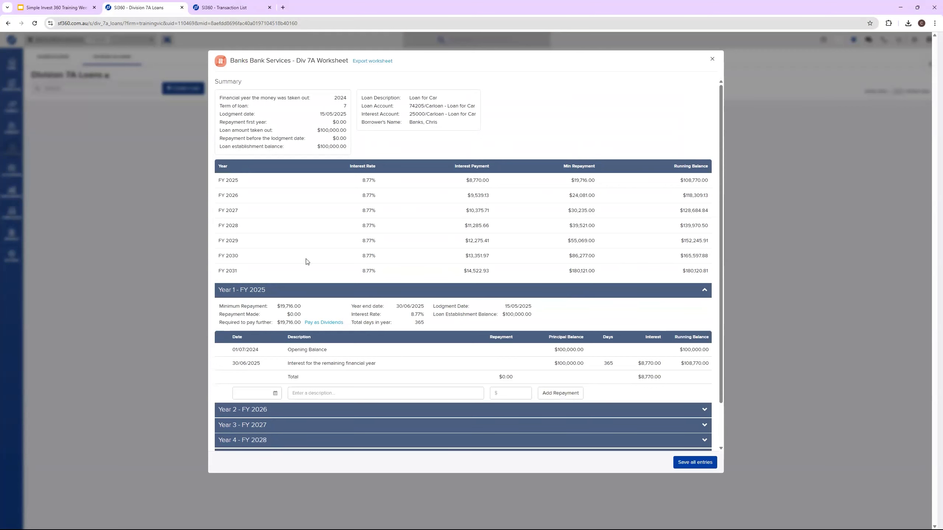
scroll(313, 252, down, 1)
scroll(331, 247, up, 1)
scroll(448, 261, down, 1)
scroll(461, 254, down, 1)
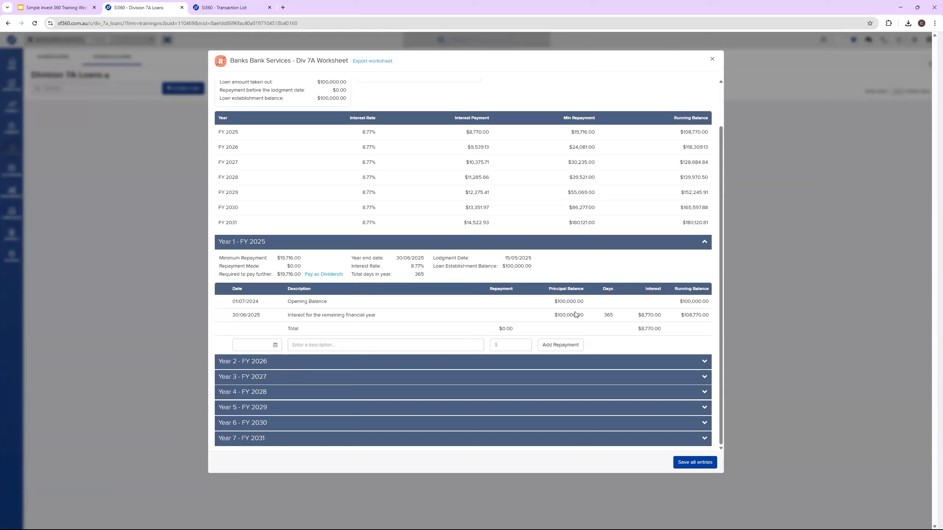
double_click(581, 301)
click(711, 59)
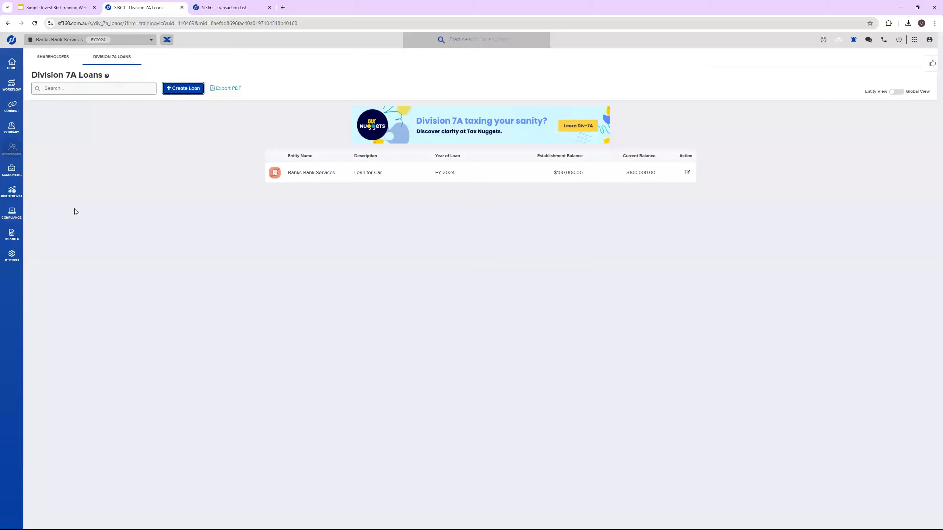
Step: Start the yearly FY 2024 period compliance workflow for Banks Bank Services and post its statement of taxable income
click(11, 213)
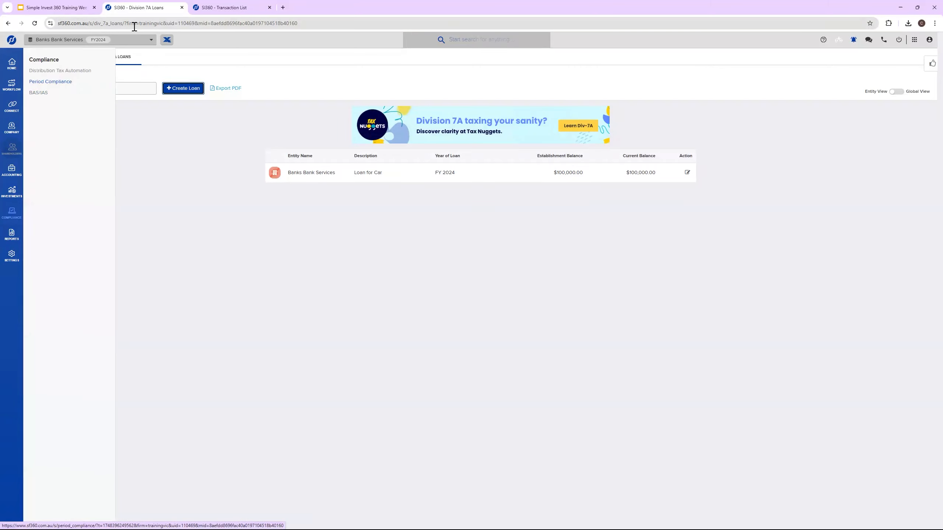
mouse_move(16, 213)
click(68, 82)
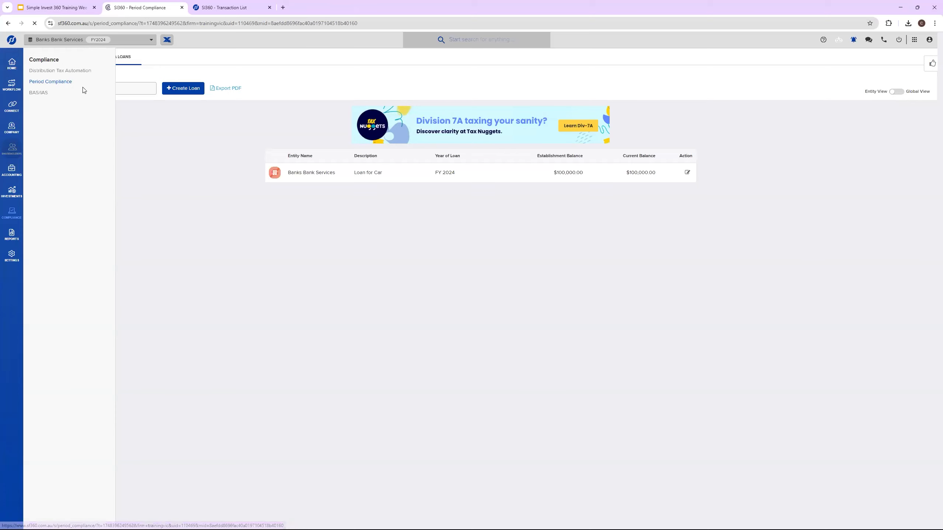
click(363, 157)
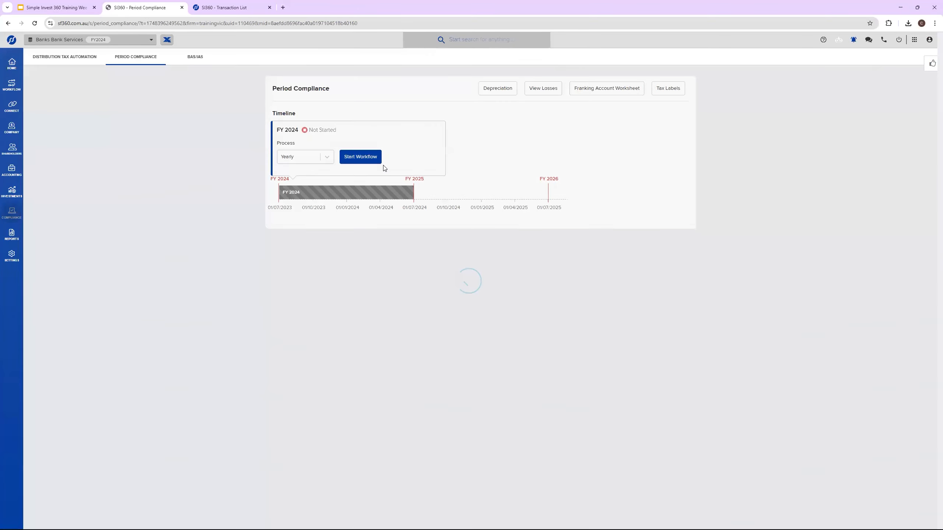
click(675, 439)
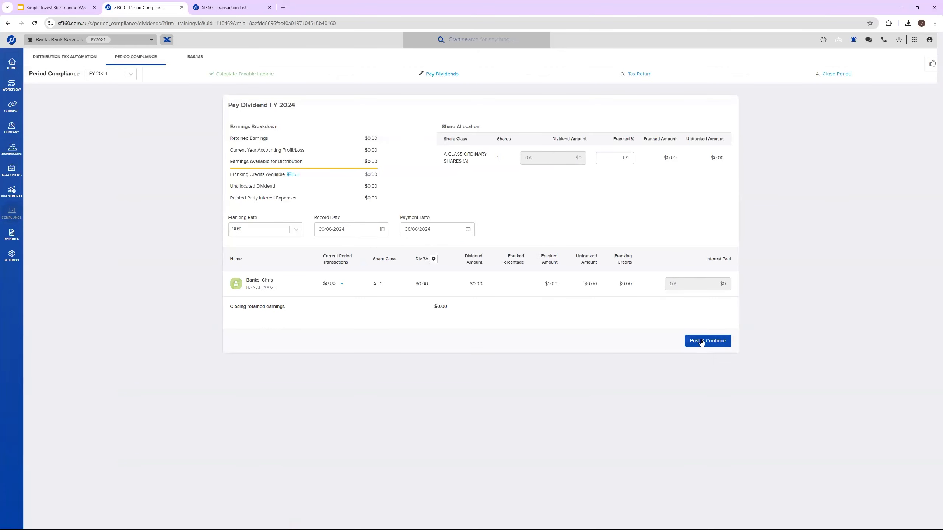
Step: Complete the FY 2024 dividends stage without posting inter-entity journals, and save the company tax return with status Saved / edited
click(703, 342)
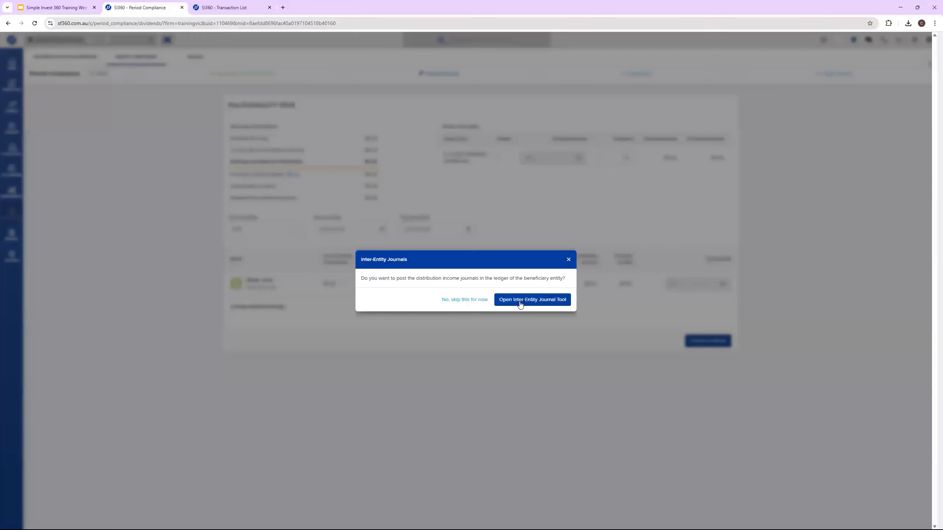
click(463, 305)
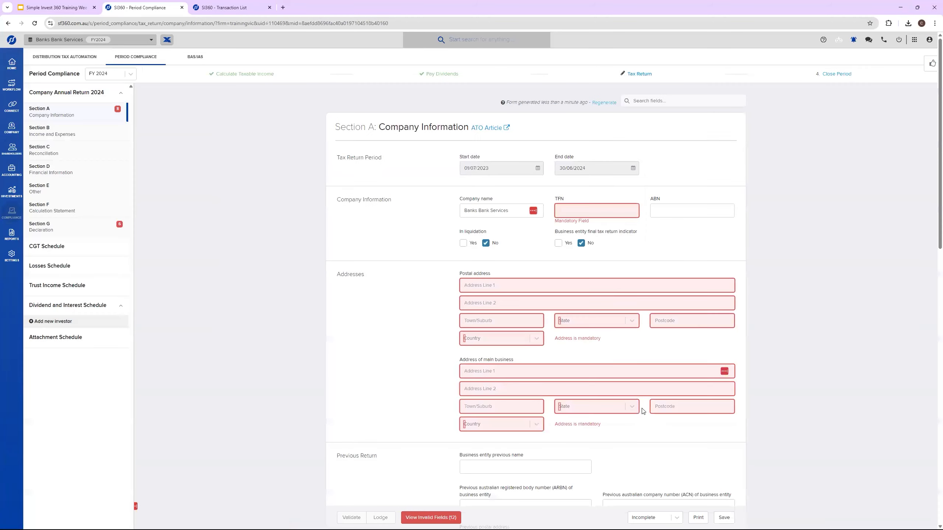
click(670, 518)
click(644, 407)
click(724, 518)
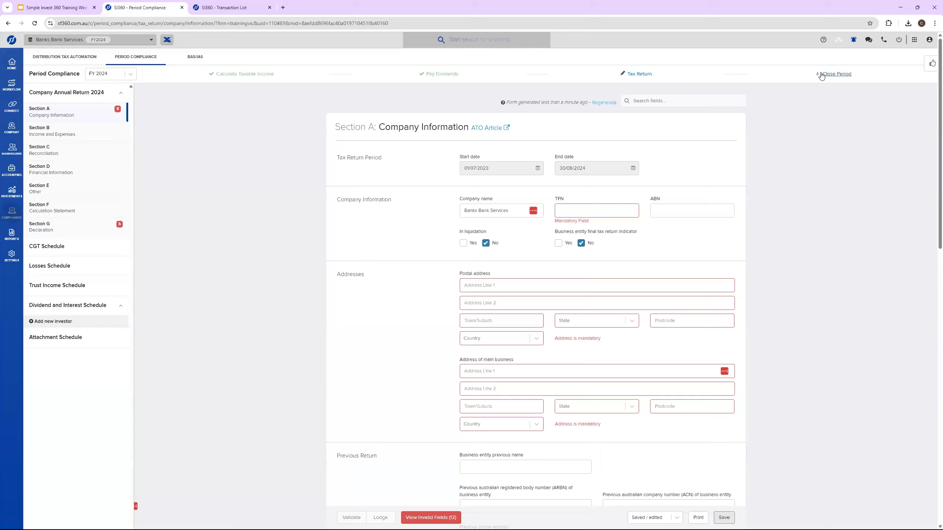
Step: Close the FY 2024 compliance period for Banks Bank Services
click(835, 74)
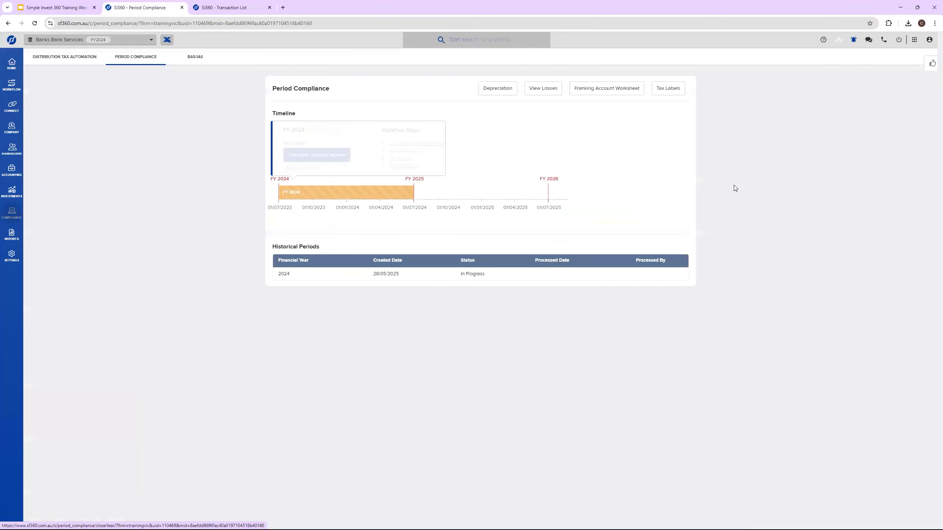
click(493, 301)
click(480, 197)
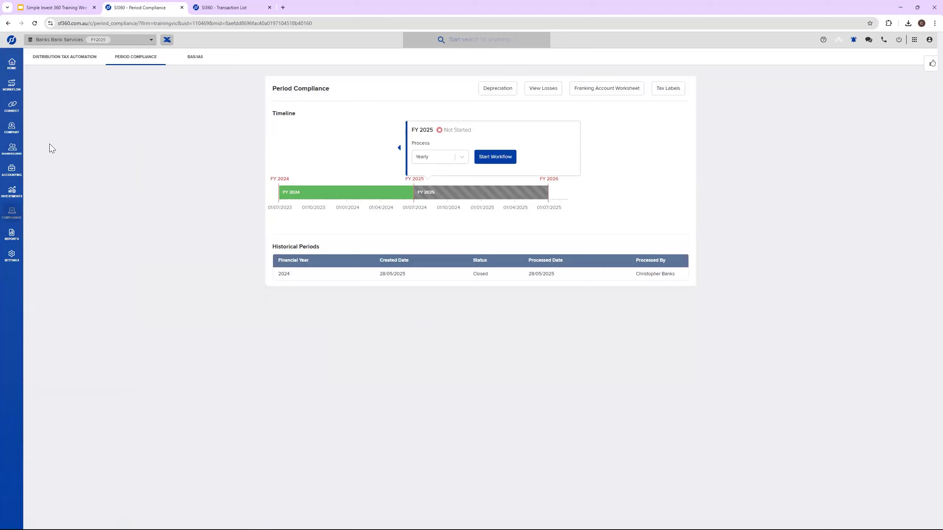
Step: Start a new bank statement transaction for Banks Bank Services dated 30/06/2025
mouse_move(14, 171)
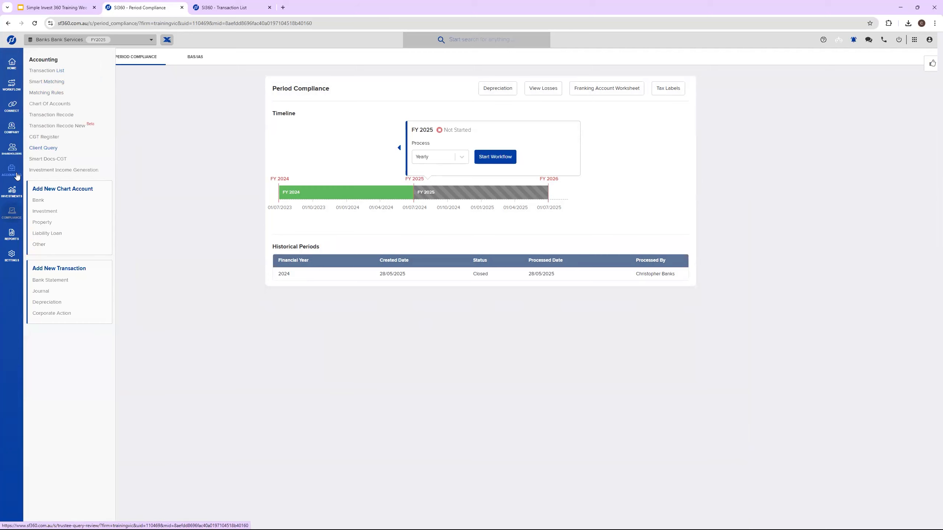
click(52, 72)
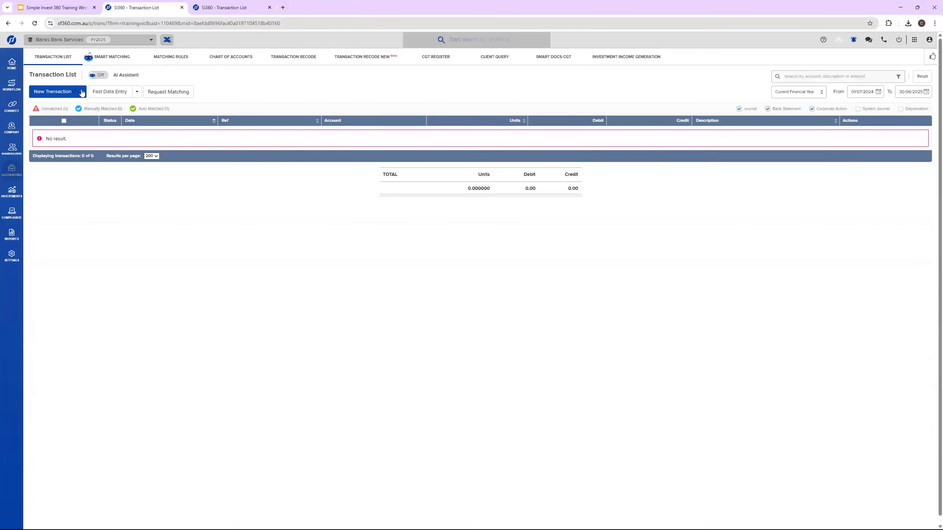
click(82, 91)
click(60, 107)
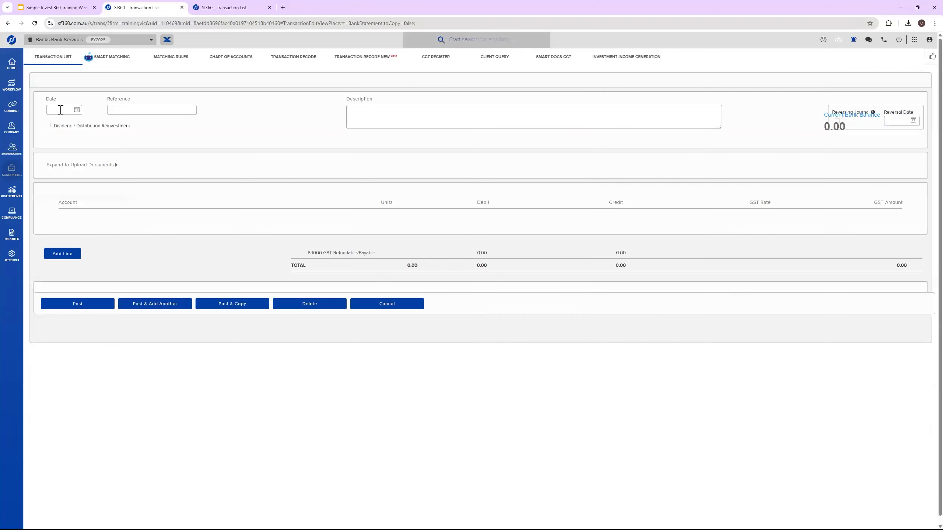
click(108, 108)
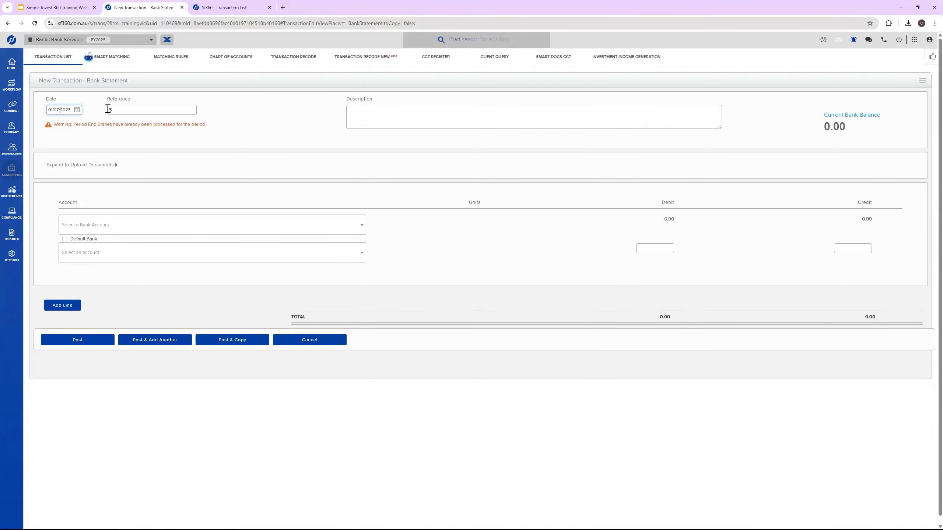
mouse_move(21, 108)
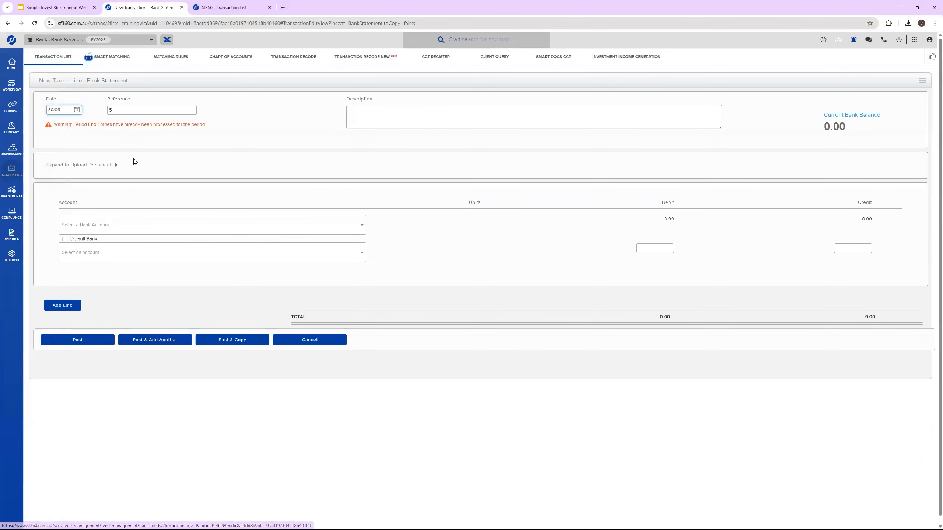
text(2024)
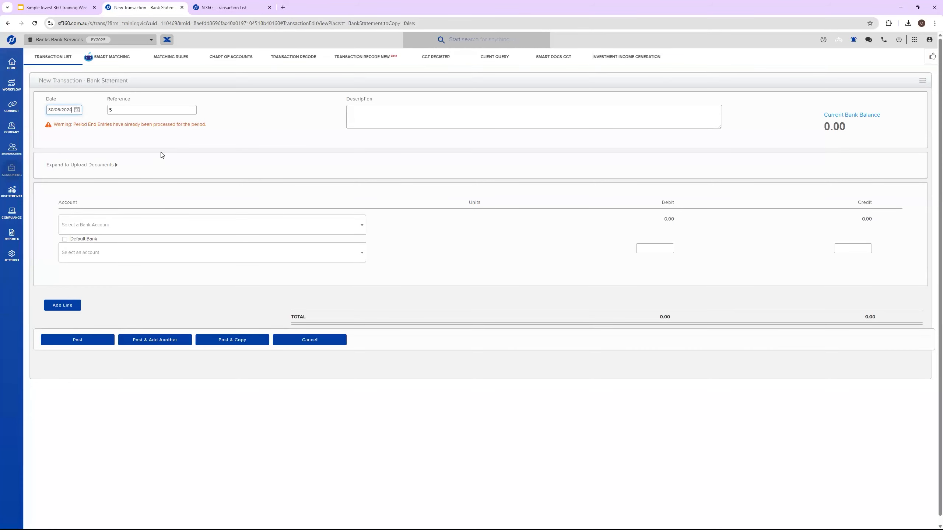
click(204, 130)
click(73, 107)
click(125, 142)
Step: Give the bank statement transaction the description "Loan Repyament"
click(379, 117)
text(Loan )
text(Repayment)
click(288, 188)
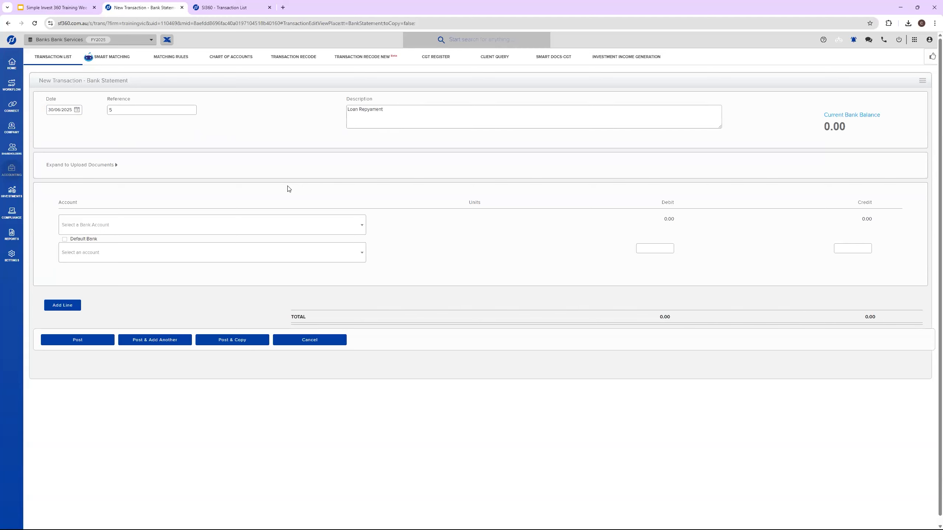
Step: Set the transaction's bank account to 60400/CompanyBank and its offsetting account to 74205/Carloan - Loan for Car
click(157, 225)
click(126, 280)
click(254, 258)
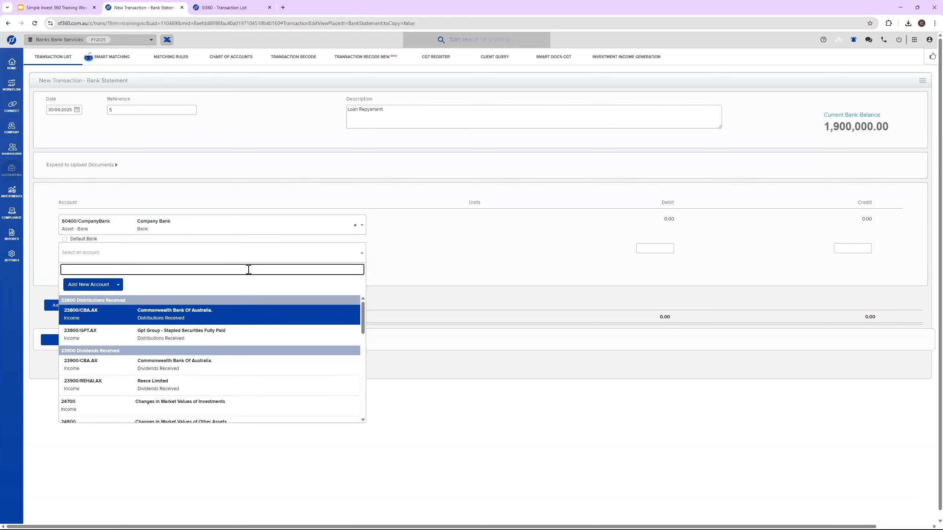
text(74205)
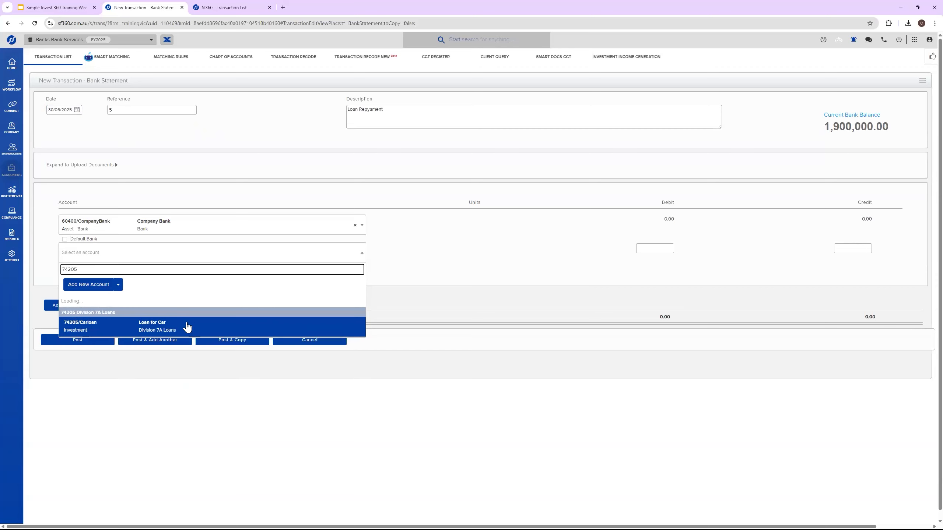
click(185, 327)
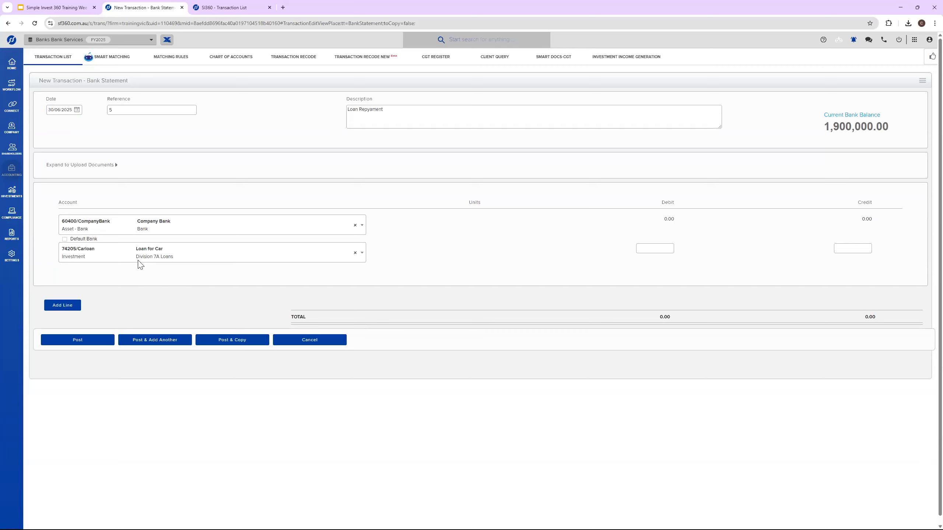
Step: Enter a credit of 10,000 against the car loan account and post the bank statement transaction
click(835, 247)
click(791, 243)
click(93, 342)
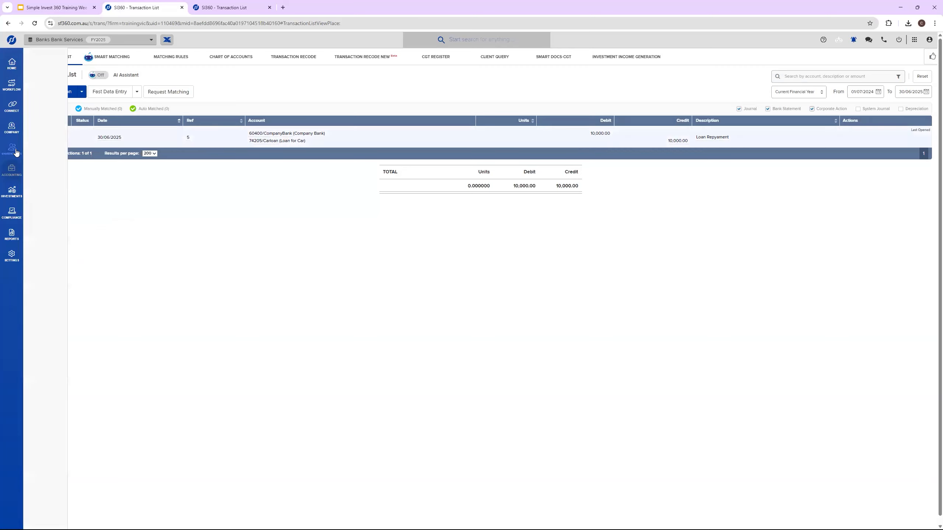
Step: Open the Loan for Car worksheet in Division 7A Loans and examine its summary and the FY 2025 repayment and principal balance
mouse_move(16, 155)
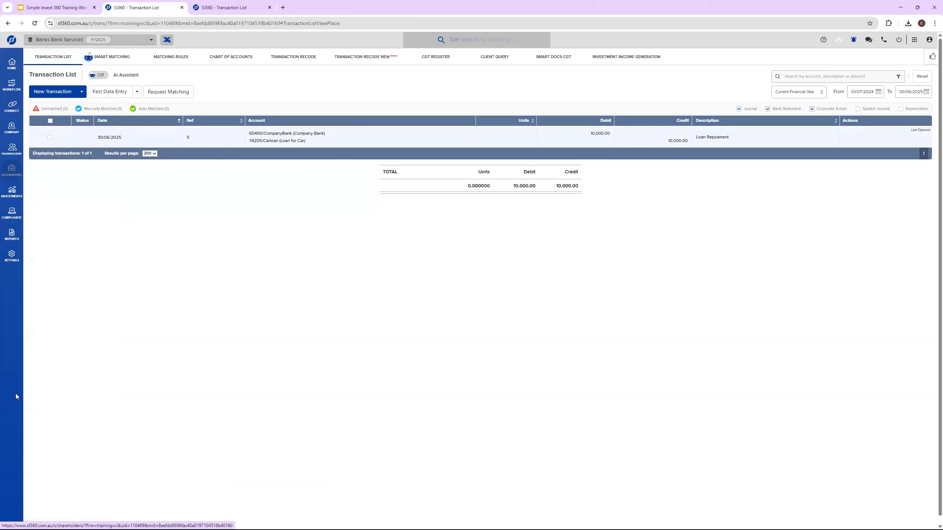
click(50, 83)
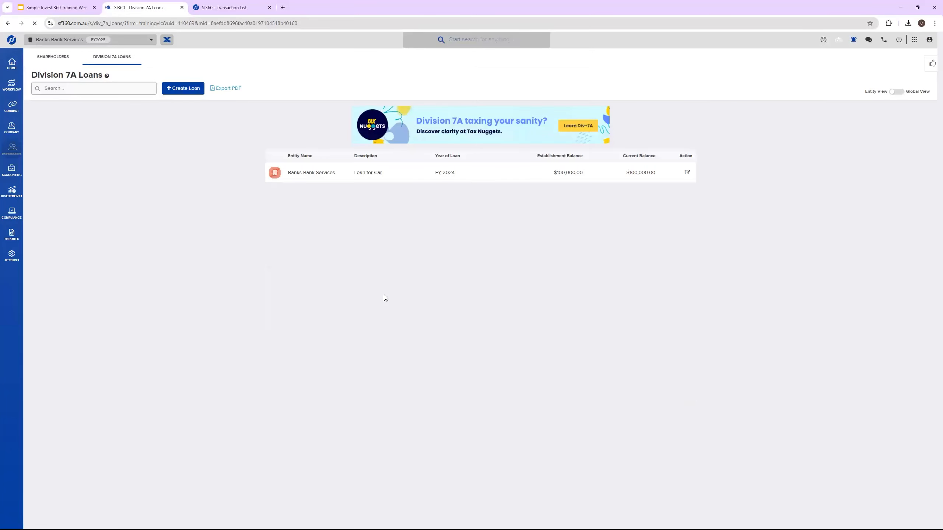
click(379, 177)
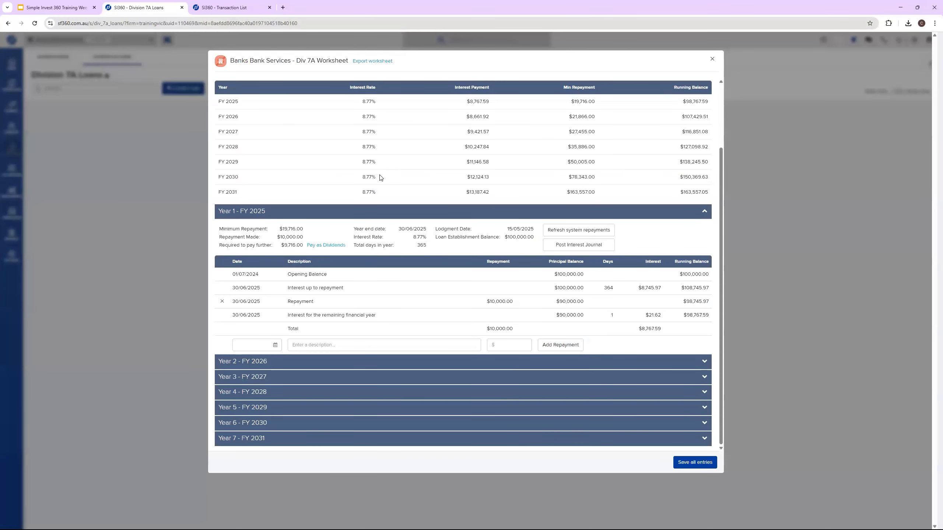
scroll(379, 178, up, 3)
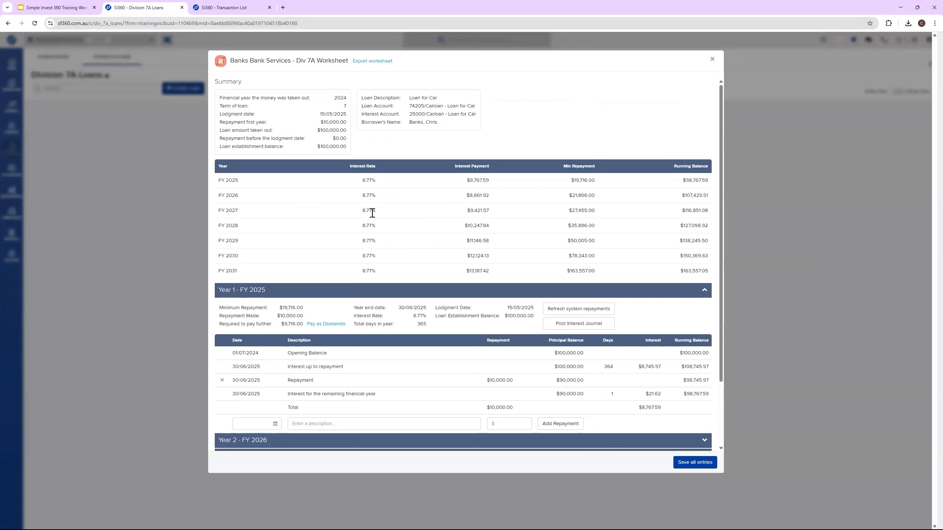
scroll(373, 223, down, 2)
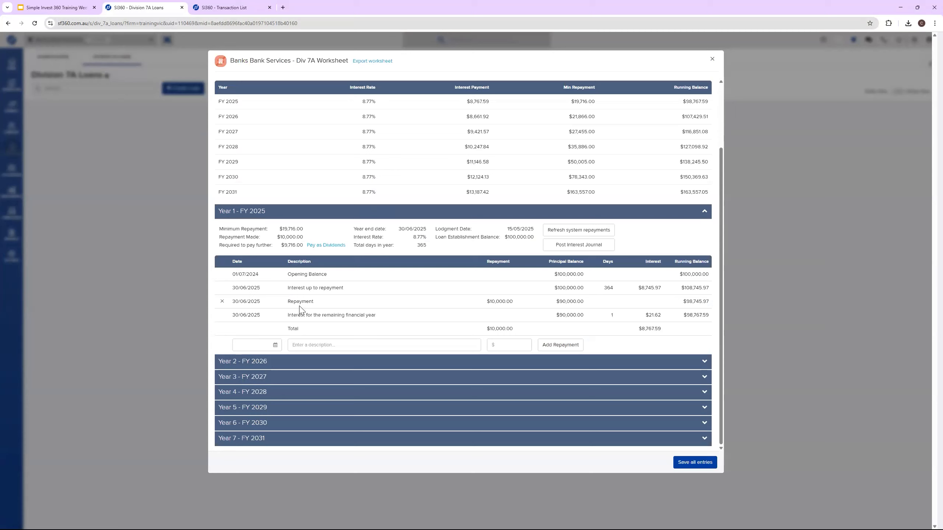
drag(291, 302, 301, 301)
drag(412, 305, 584, 302)
click(584, 301)
double_click(585, 302)
scroll(655, 150, up, 2)
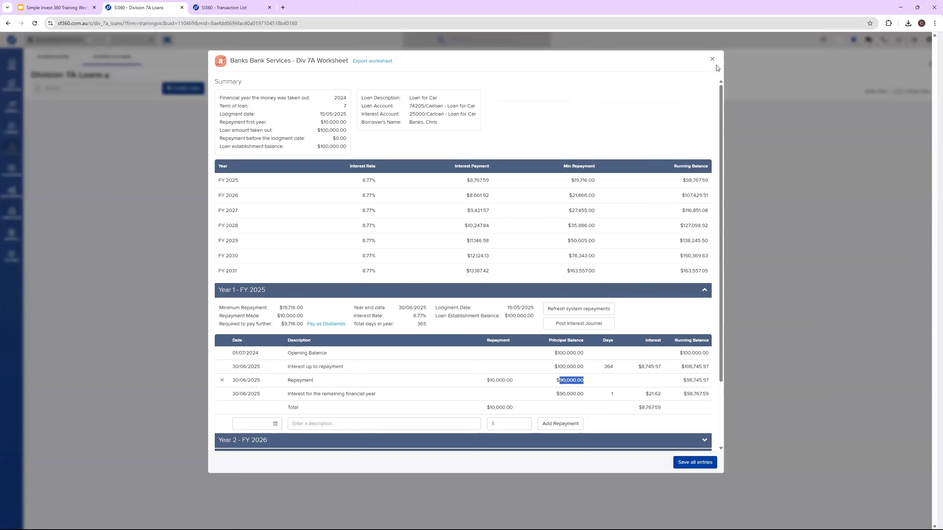
scroll(440, 273, down, 2)
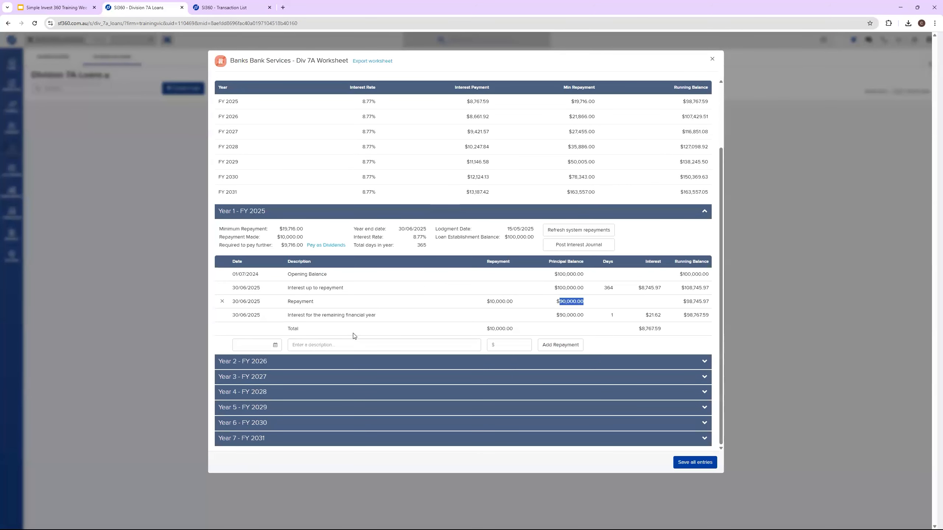
Step: Check the interest for the remaining financial year in the Loan for Car worksheet and post the FY 2025 interest journal
drag(312, 315, 649, 314)
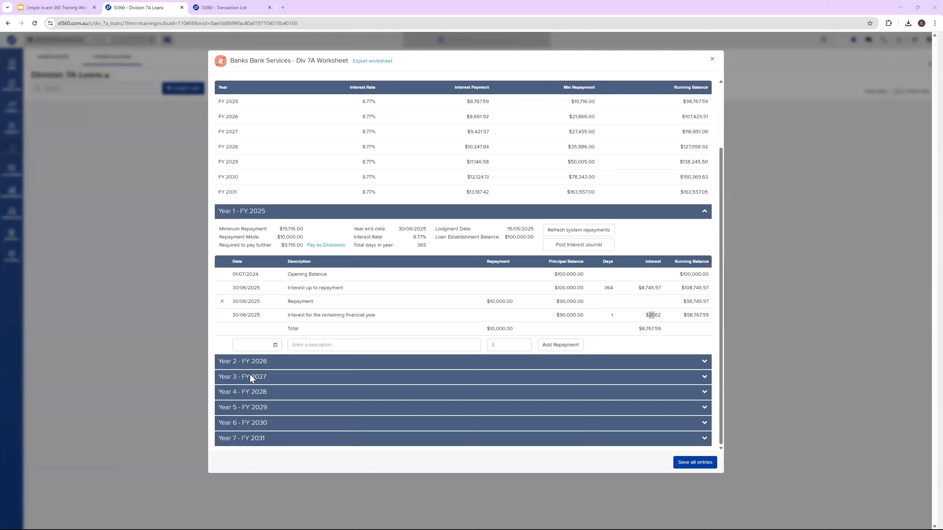
scroll(463, 260, up, 2)
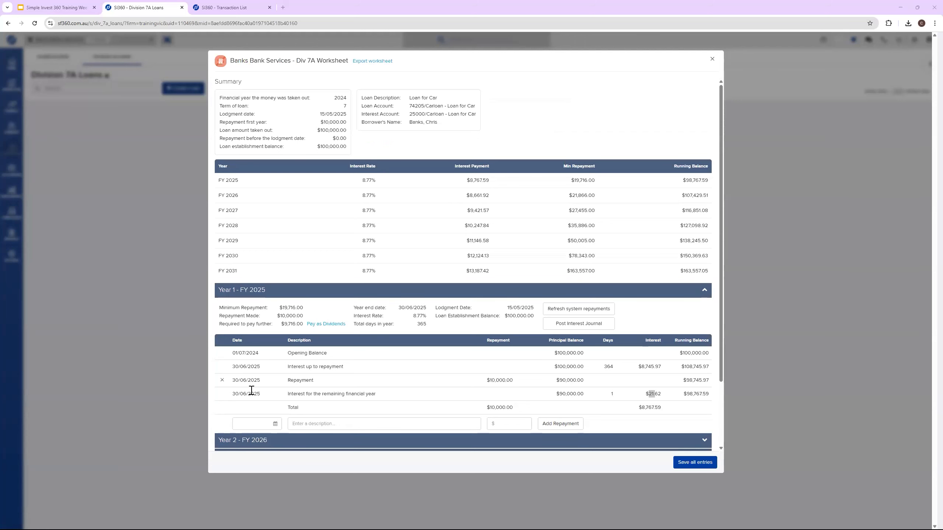
scroll(474, 322, down, 2)
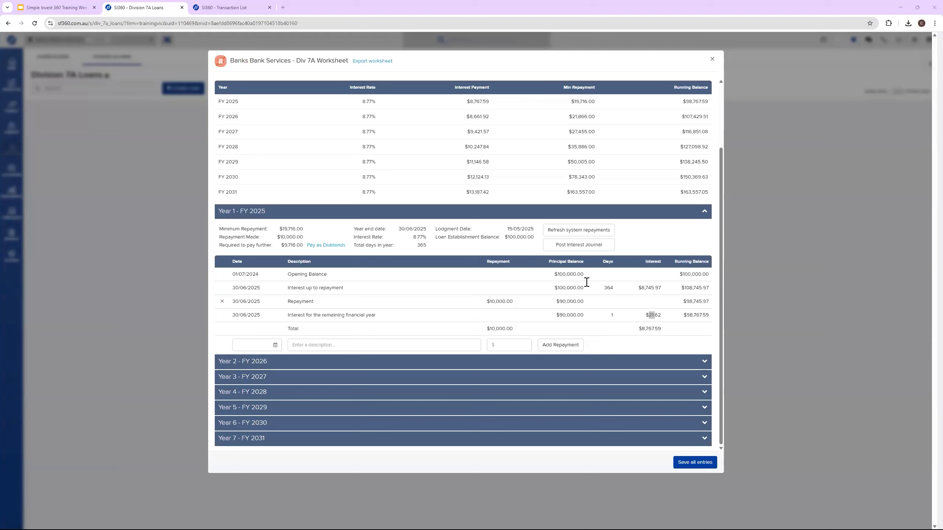
click(567, 247)
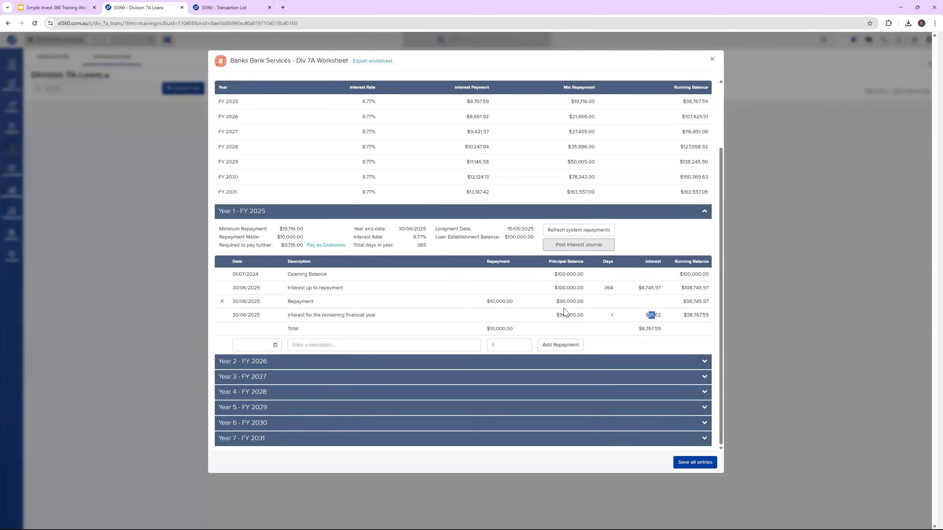
Step: Pay the outstanding FY 2025 repayment of $9,716 as dividends and post its dividend journal at 100% to A Class Ordinary Shares
drag(574, 101, 596, 102)
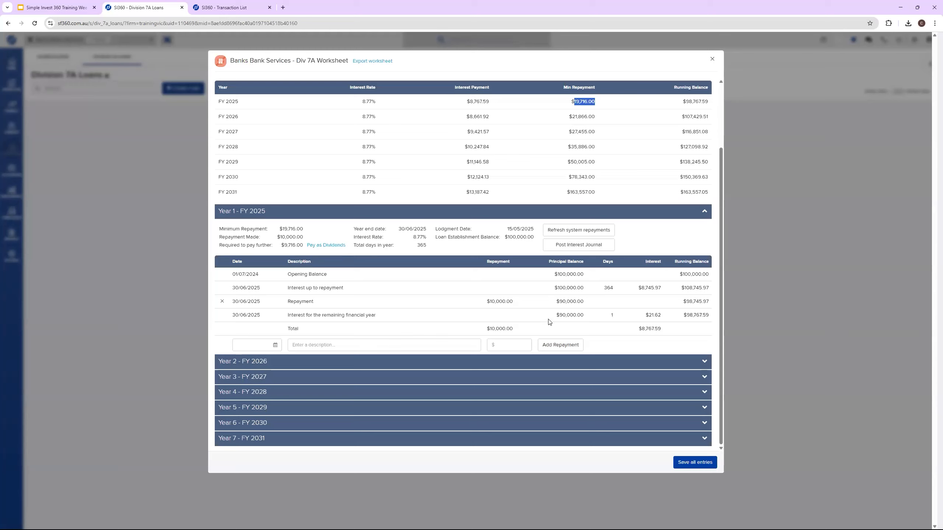
drag(589, 302, 547, 302)
click(321, 245)
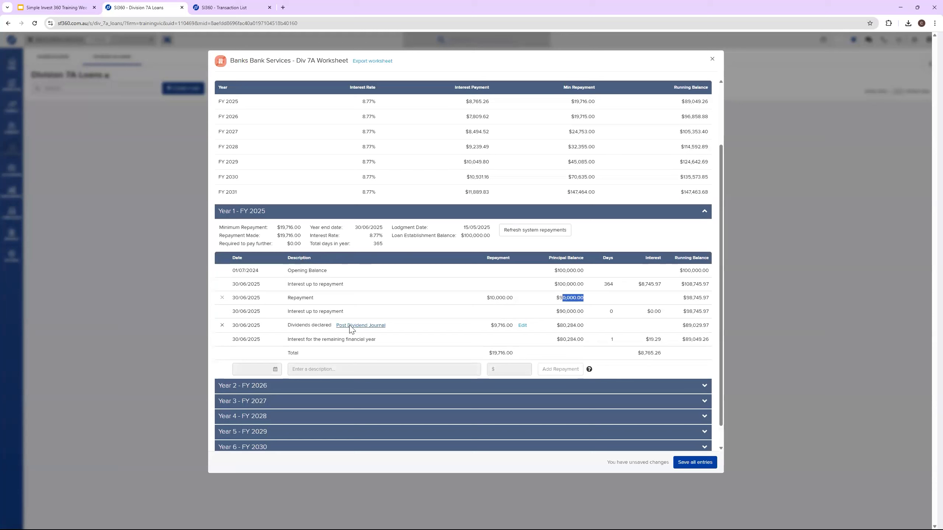
click(373, 326)
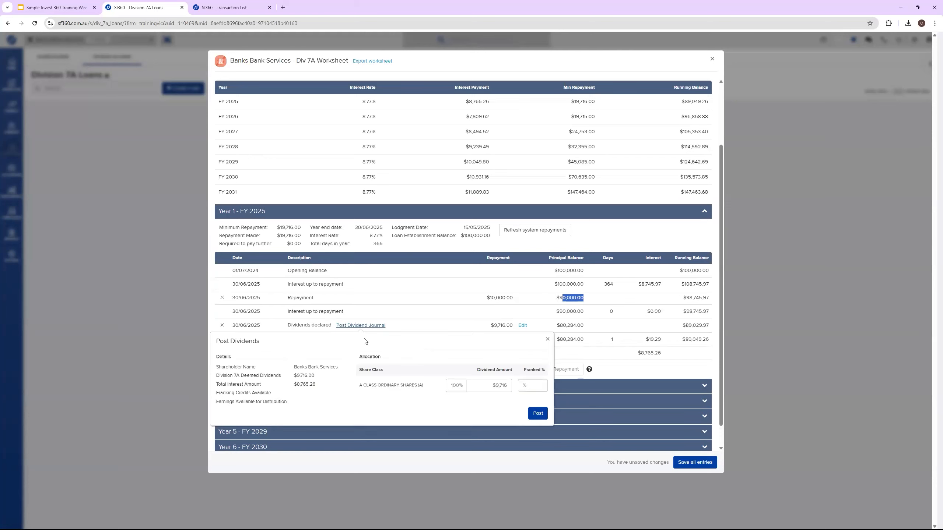
click(539, 414)
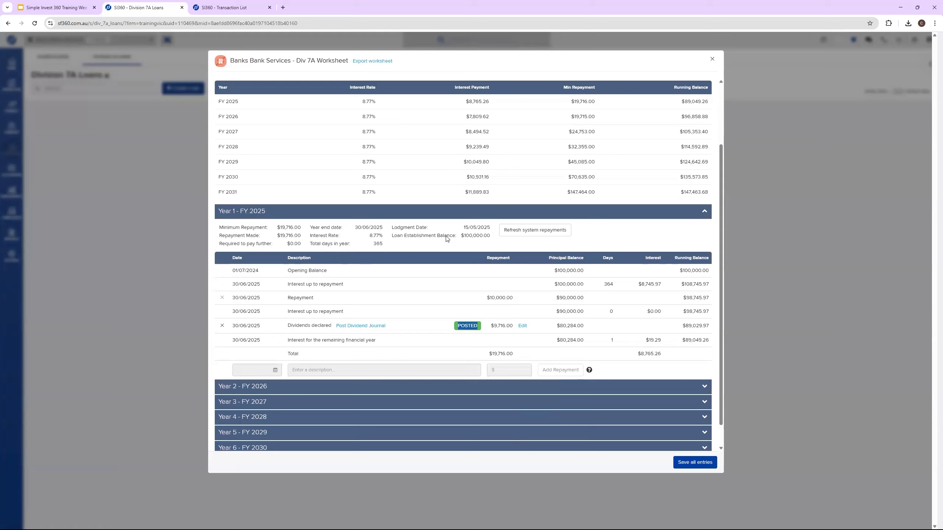
Step: Check the further repayment required for FY 2025, then save all worksheet entries and close the worksheet
double_click(296, 247)
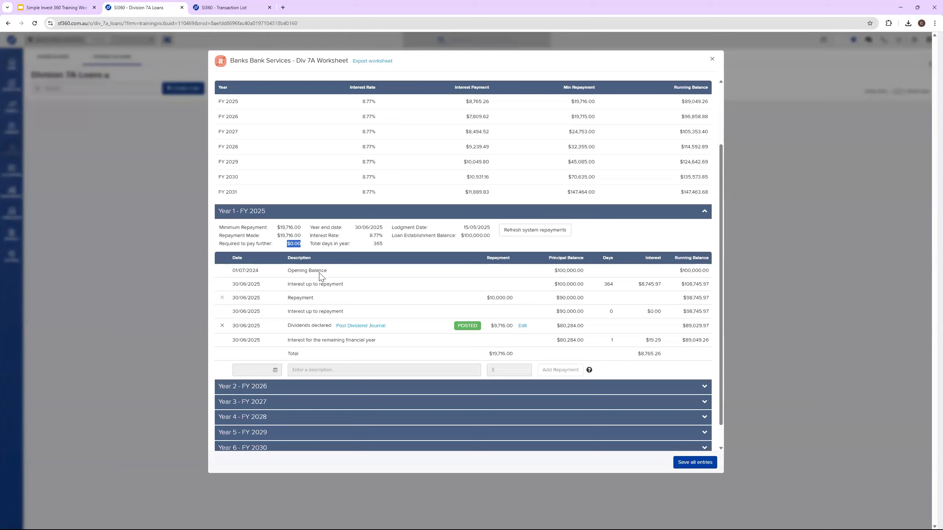
click(689, 465)
click(712, 59)
Step: Review the posted Div 7A journals in the company's transaction list and compare them with the shareholder's transaction list
mouse_move(12, 169)
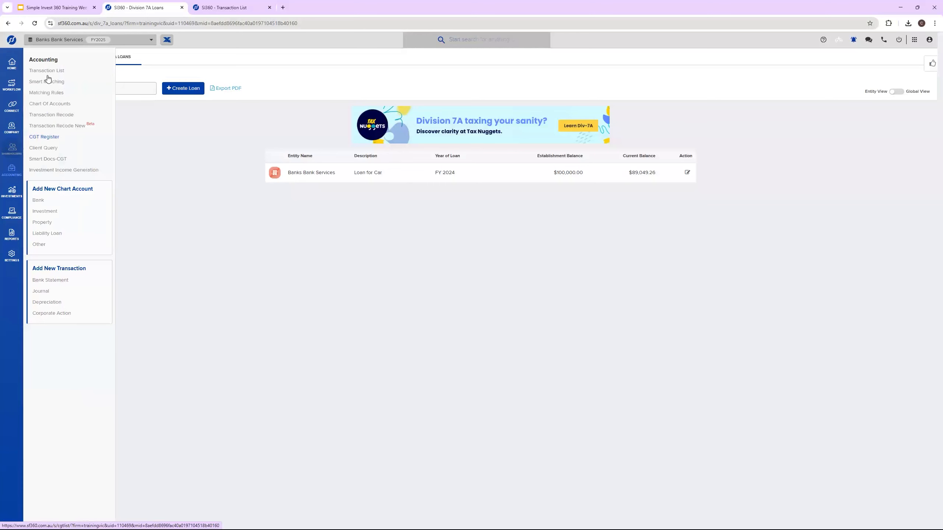
click(41, 71)
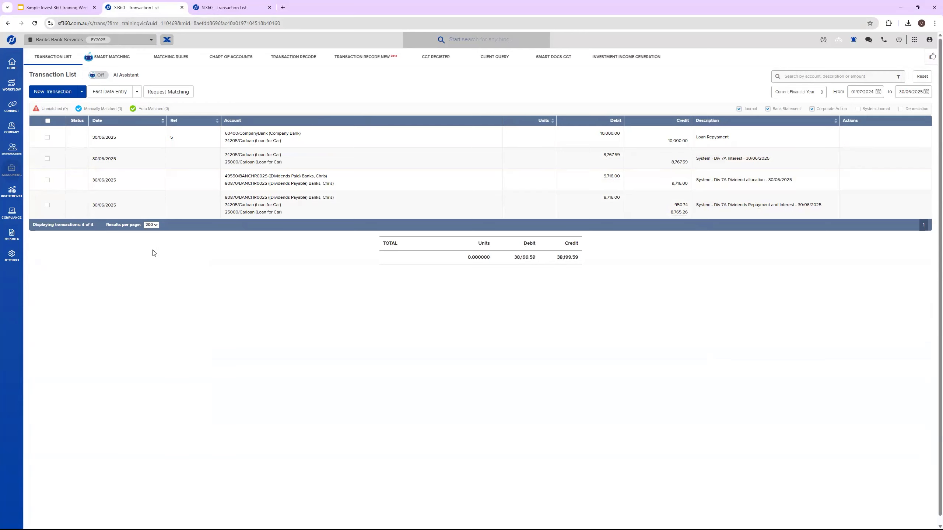
key(ctrl+Tab)
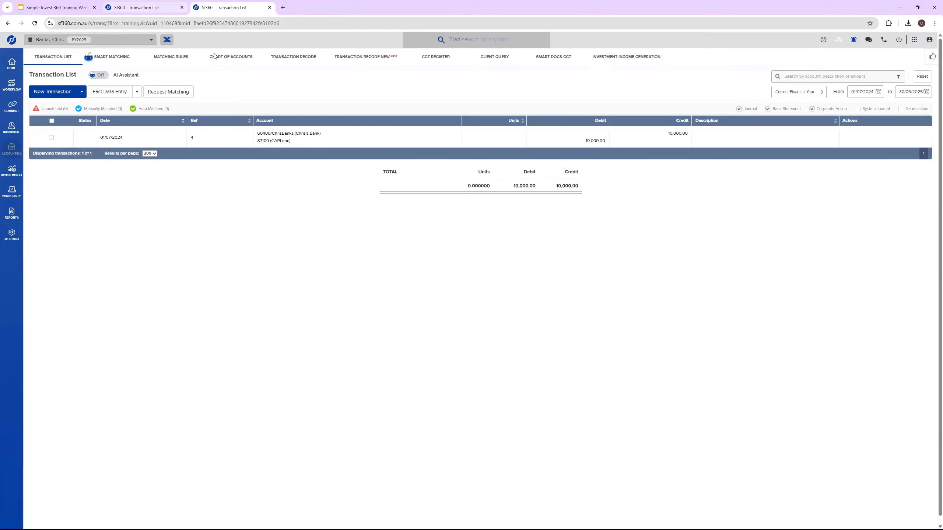
click(109, 4)
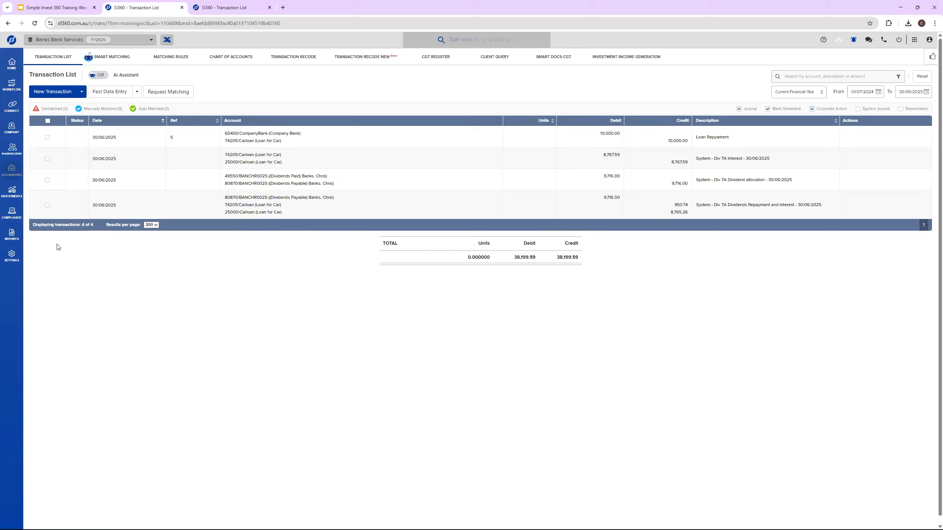
Step: Start the yearly FY 2025 period compliance workflow for Banks Bank Services and save and post the statement of taxable income
mouse_move(11, 219)
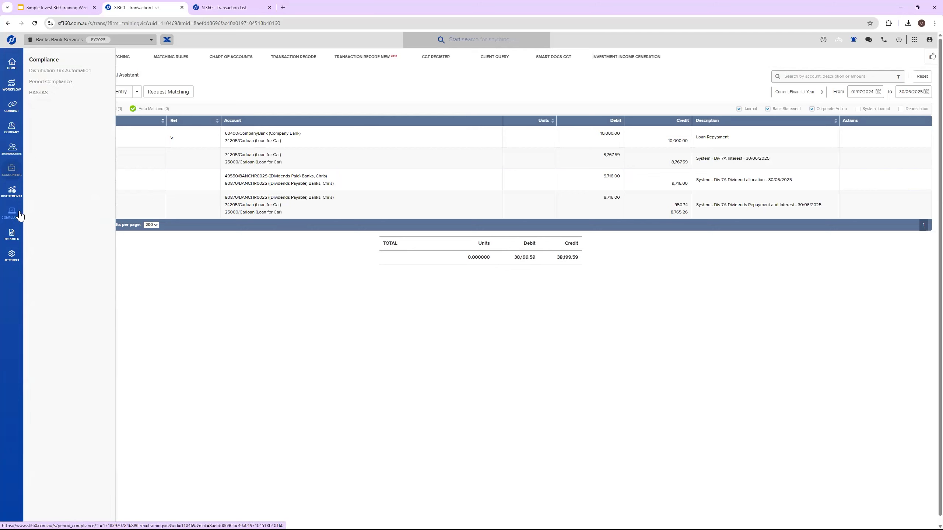
click(63, 83)
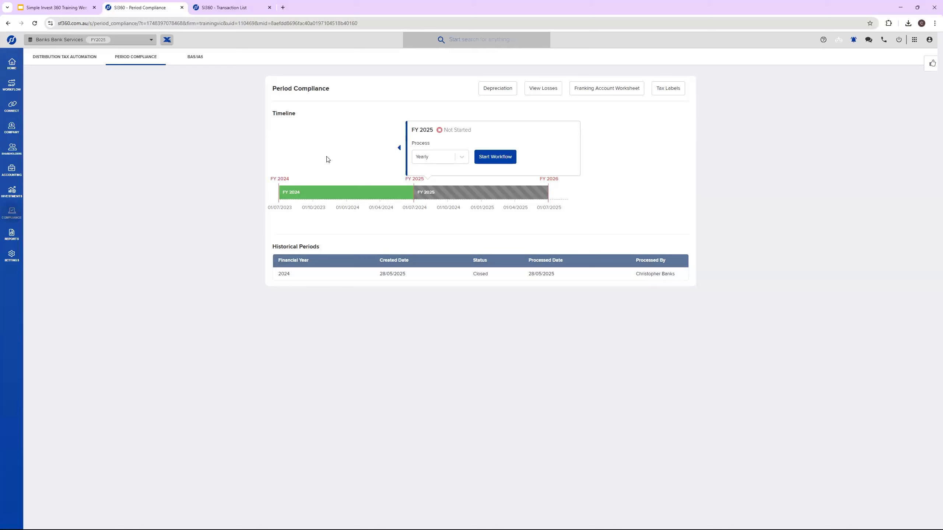
click(500, 161)
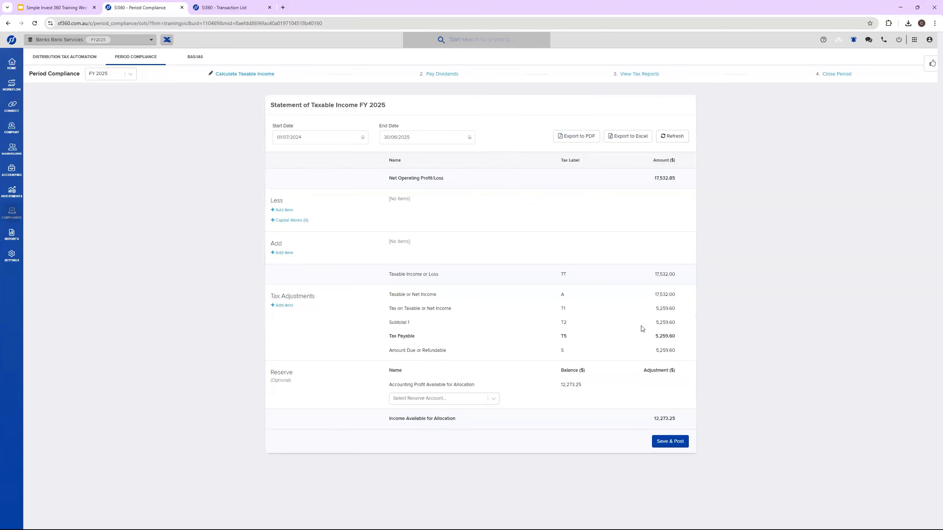
click(673, 447)
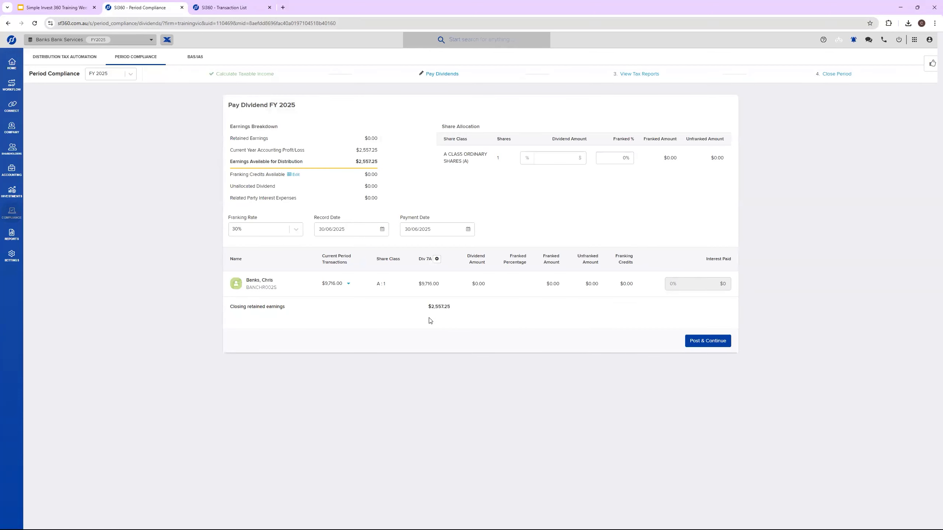
Step: Allocate the full earnings available for distribution, $2,557.25, as the dividend amount for A Class Ordinary Shares
drag(378, 162, 352, 164)
right_click(361, 166)
click(376, 172)
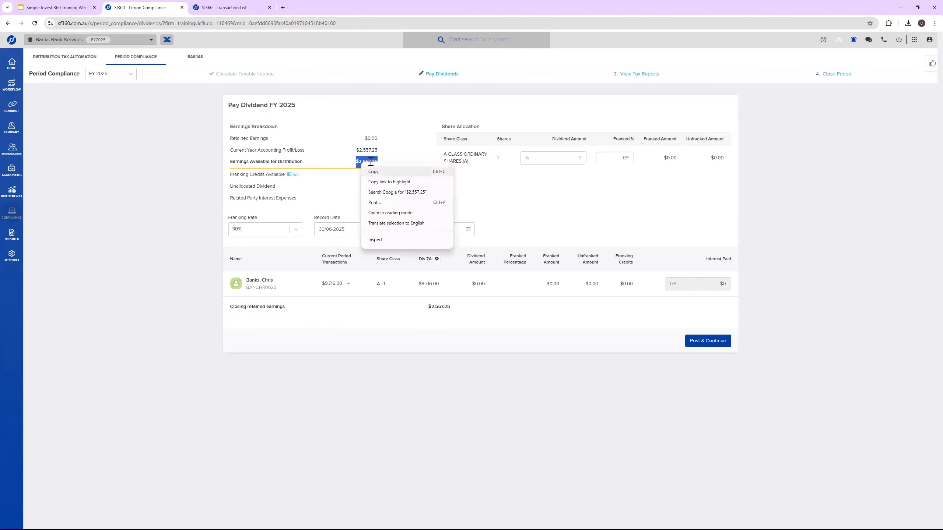
click(385, 164)
drag(378, 162, 357, 163)
right_click(357, 162)
click(414, 166)
click(558, 163)
key(ctrl+v)
click(583, 236)
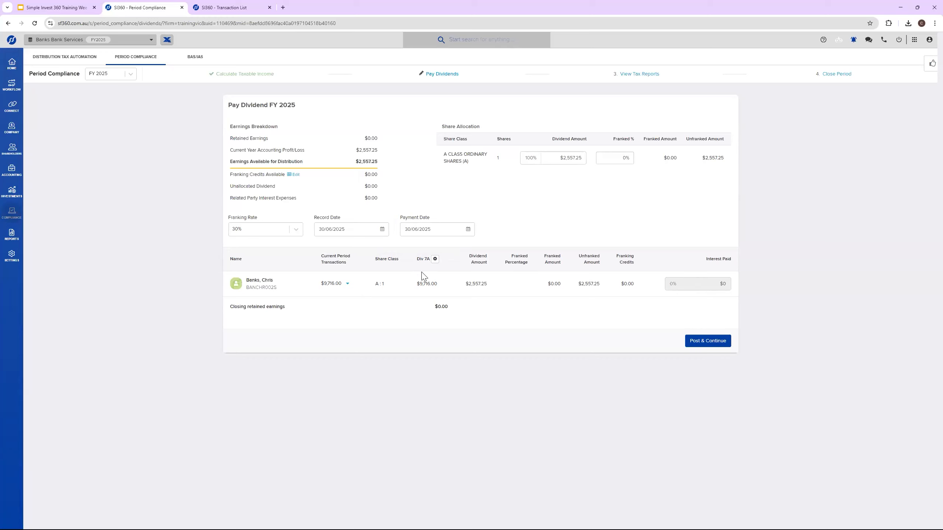
Step: Post the FY 2025 dividend and open the Inter-Entity Journal Tool
drag(420, 259, 432, 263)
click(696, 342)
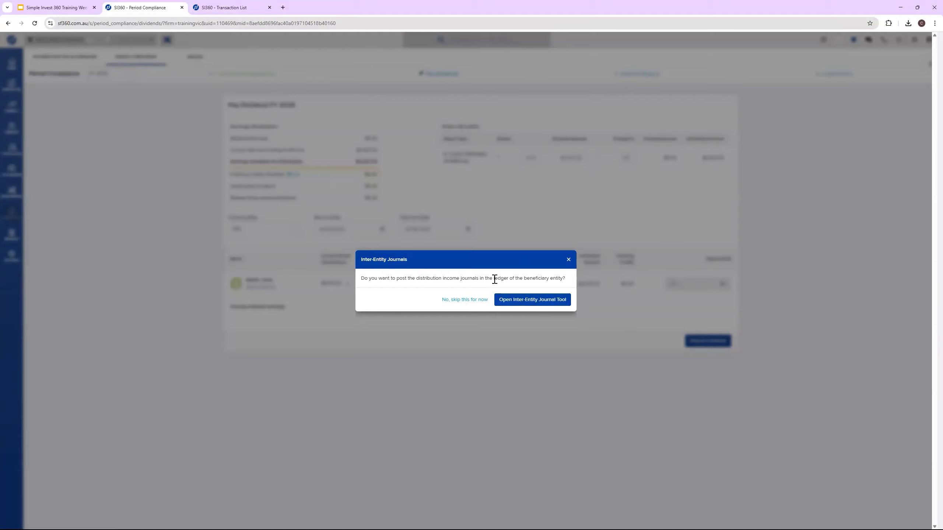
click(511, 301)
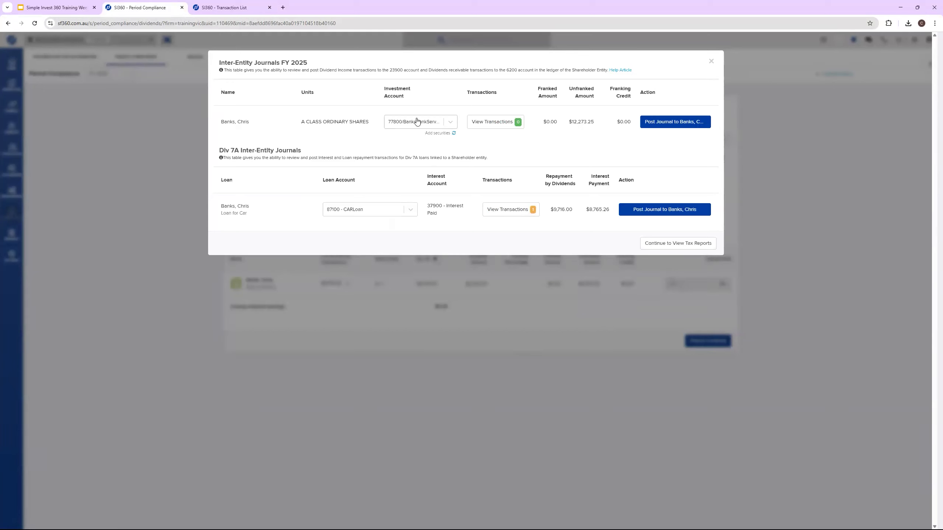
Step: Post the dividend income journal to the shareholder's ledger, using the 77800/BanksBankServices investment account
click(445, 125)
click(443, 136)
click(445, 124)
click(429, 138)
click(493, 120)
click(662, 127)
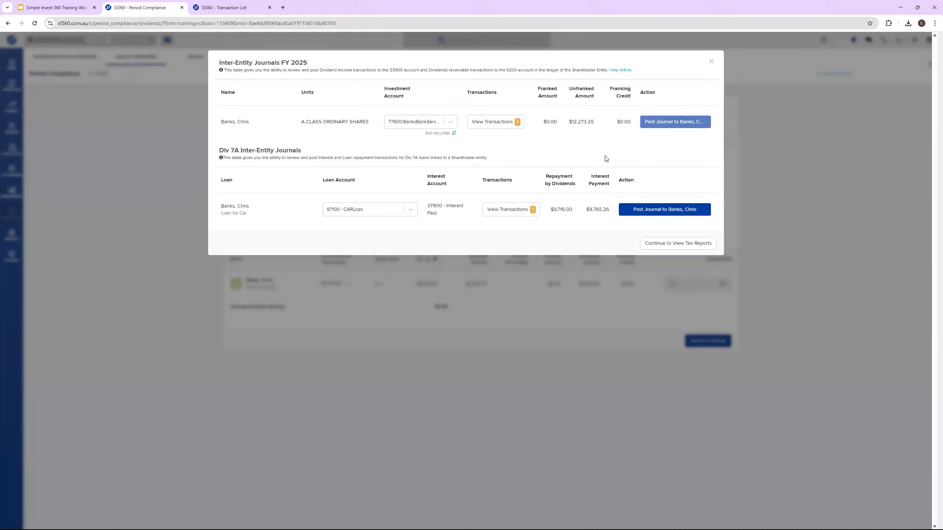
Step: Review the dividend income transaction posted in the shareholder's ledger and its unfranked amount
click(515, 124)
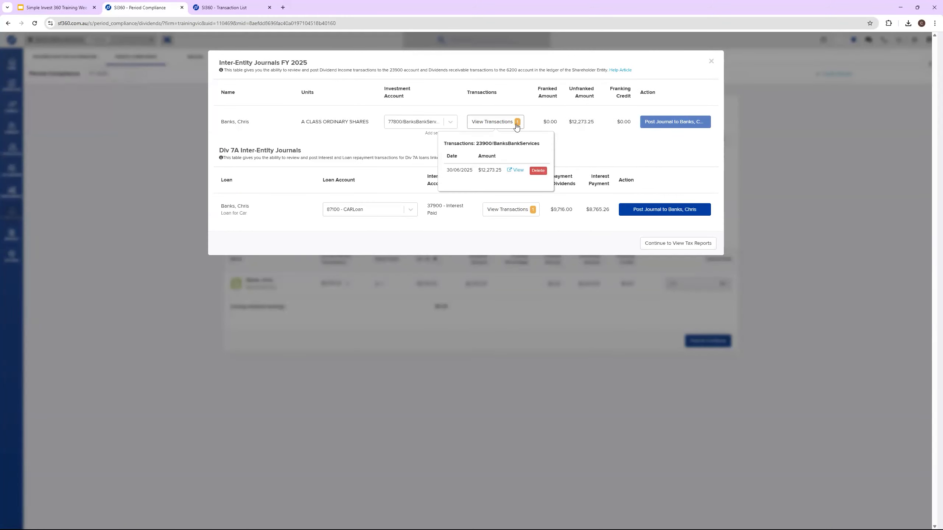
click(517, 125)
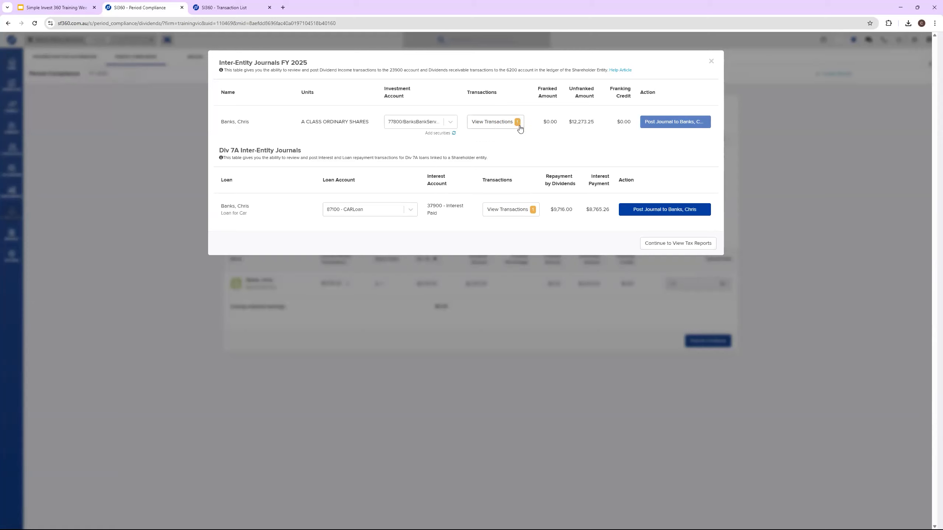
click(519, 129)
drag(577, 122, 579, 123)
Step: Review the existing transactions on the shareholder's 87100 - CARLoan account and the repayment by dividends amount
click(513, 210)
drag(492, 258, 517, 260)
click(510, 177)
click(517, 212)
click(534, 191)
drag(554, 211, 572, 212)
Step: Post the Div 7A loan journal to the shareholder after reviewing the detected loan transaction, and continue to the tax reports
click(654, 210)
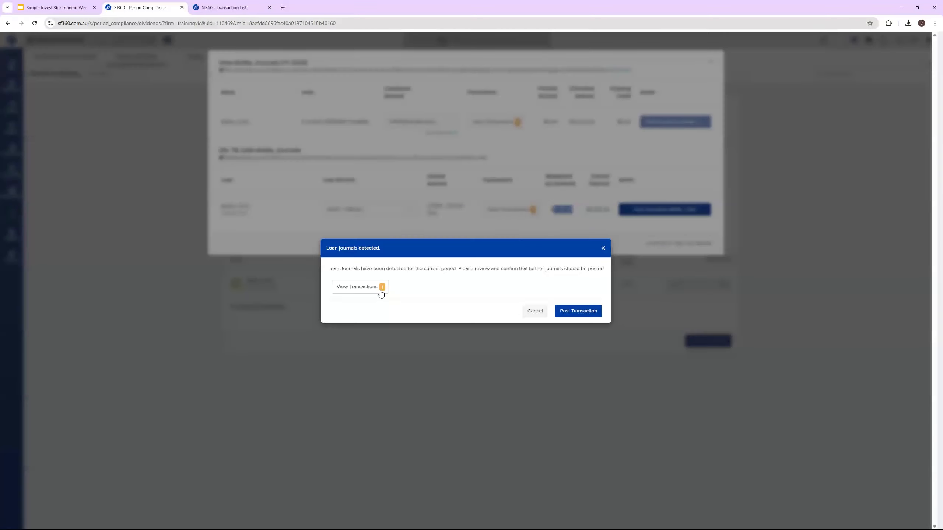
click(381, 293)
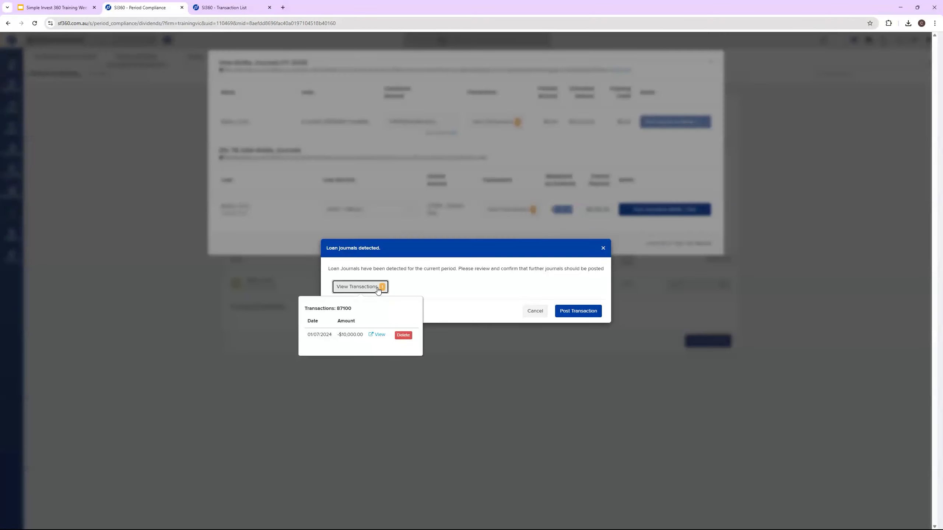
click(377, 290)
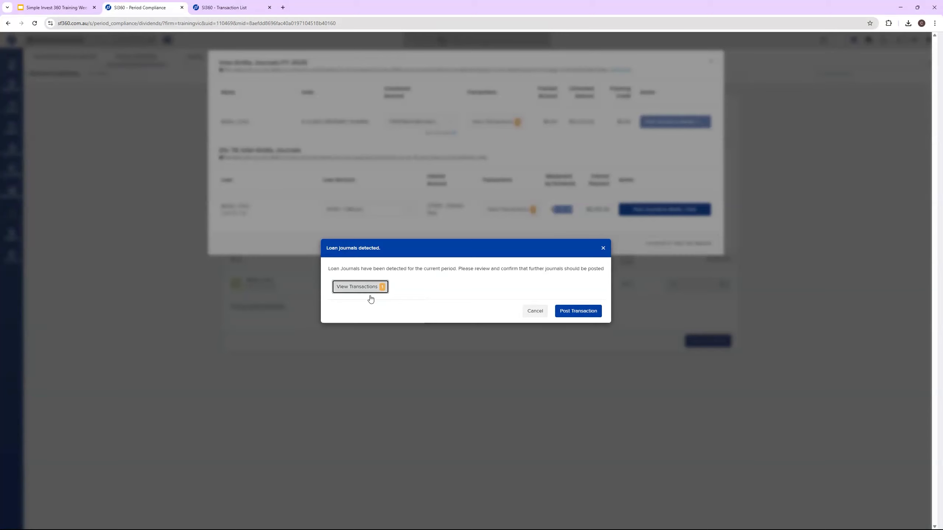
click(371, 292)
click(578, 311)
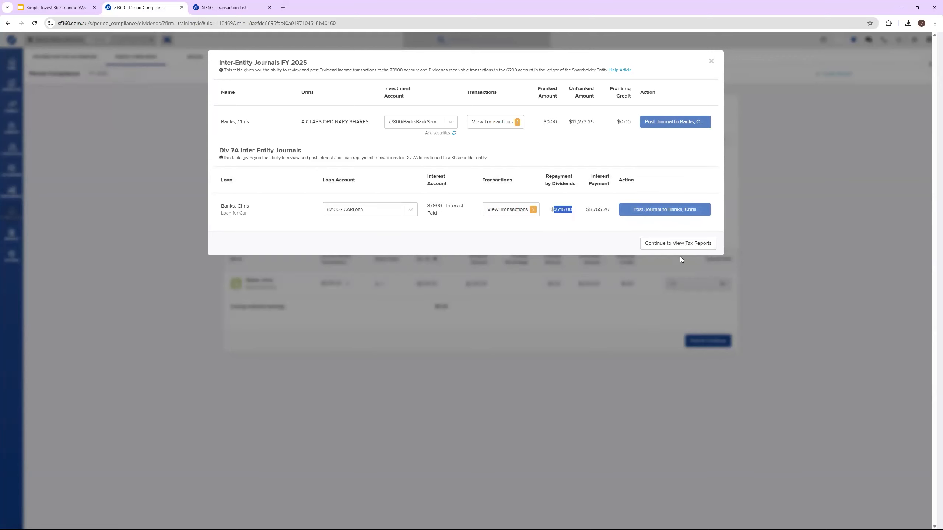
click(678, 243)
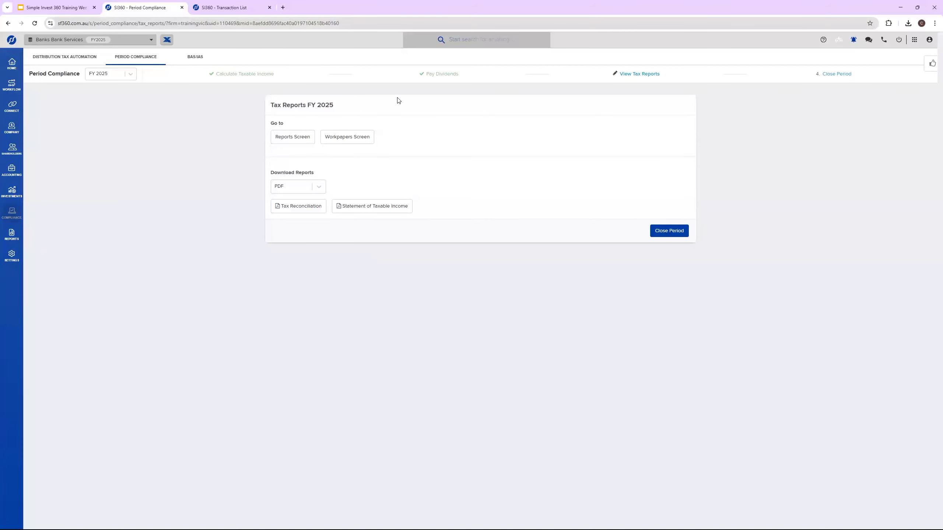
Step: Refresh the shareholder's transaction list and examine the posted dividend income and Div 7A repayment journals
click(230, 8)
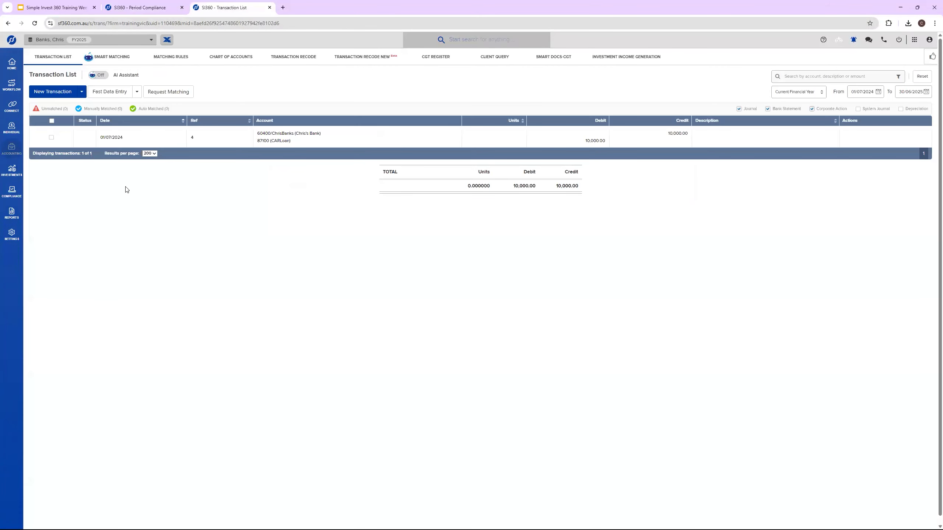
click(33, 23)
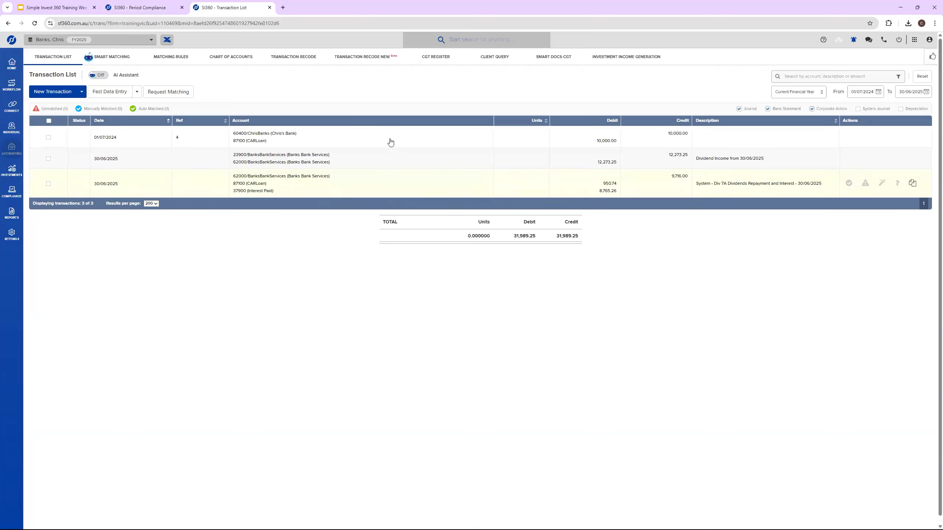
Step: View the Interest Calculation slide in the Google Slides training presentation and return to the SI360 Period Compliance page
click(128, 5)
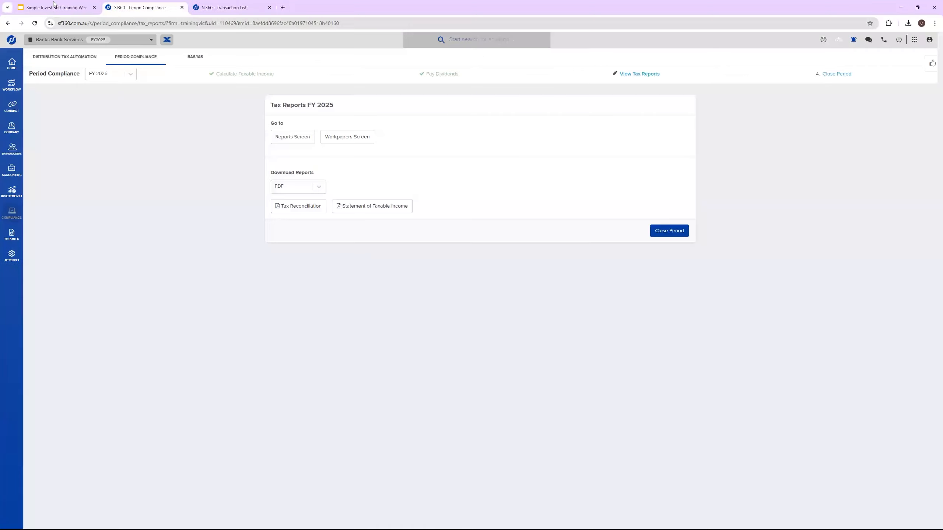
click(57, 6)
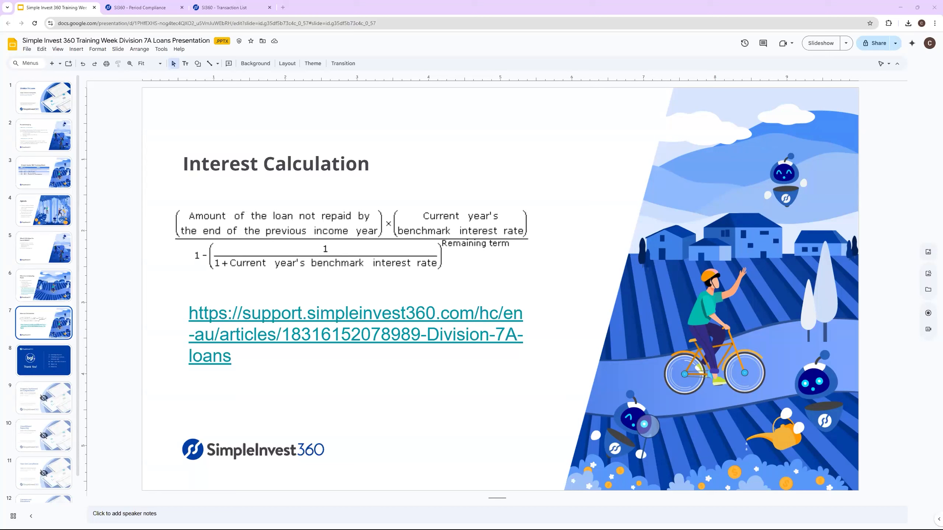
click(158, 5)
Step: Reopen the Loan for Car worksheet in Division 7A Loans, review the yearly interest, minimum repayments and running balances, and close it
click(39, 86)
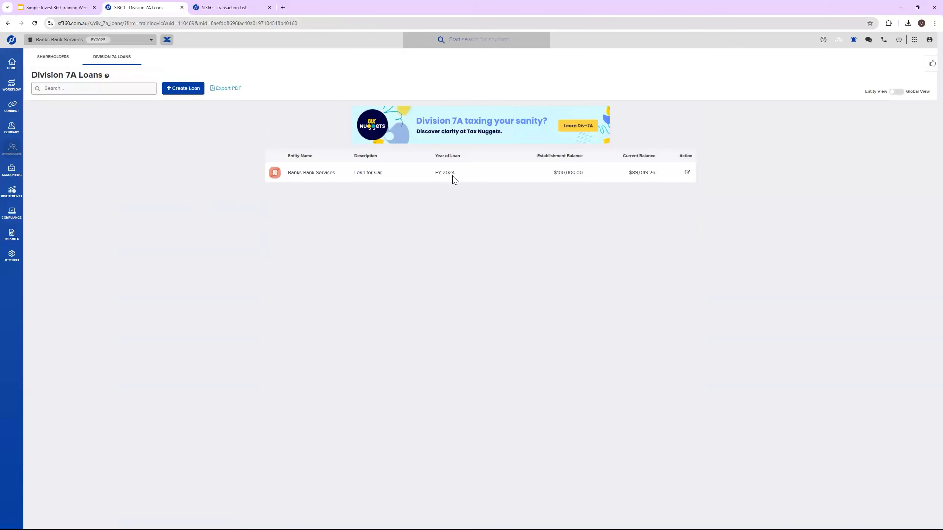
click(453, 178)
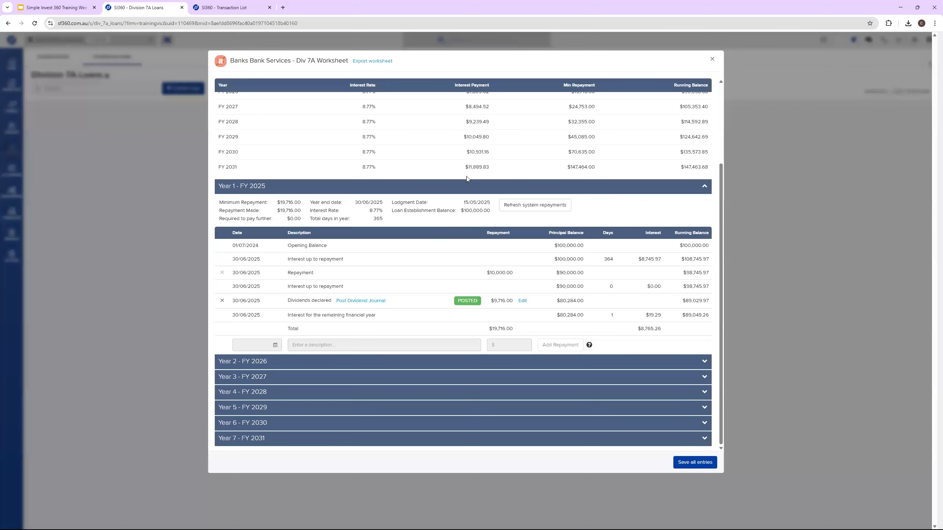
scroll(466, 176, up, 3)
drag(464, 180, 622, 186)
drag(685, 180, 709, 272)
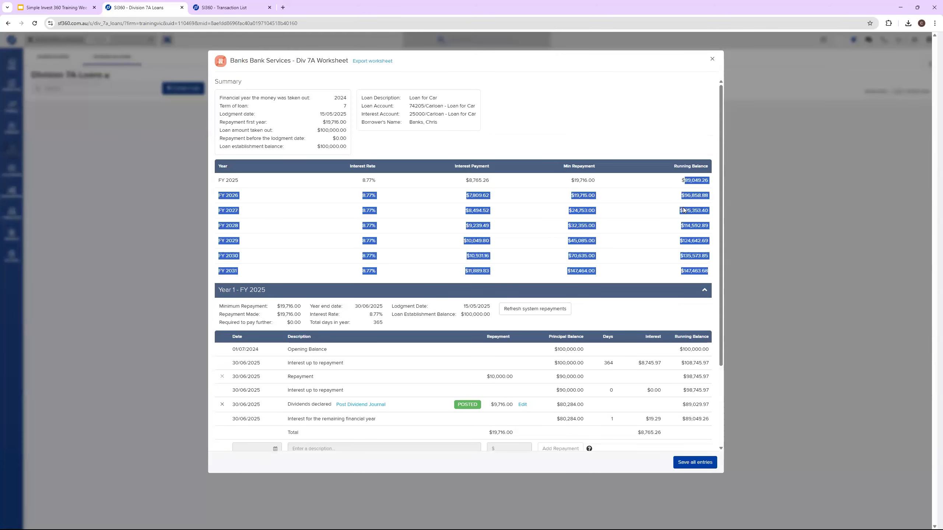
click(615, 229)
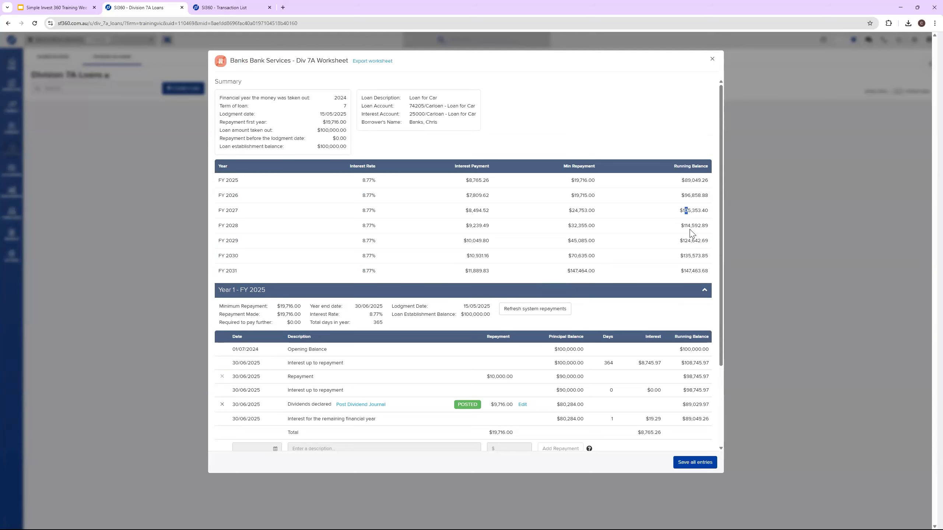
scroll(679, 289, down, 3)
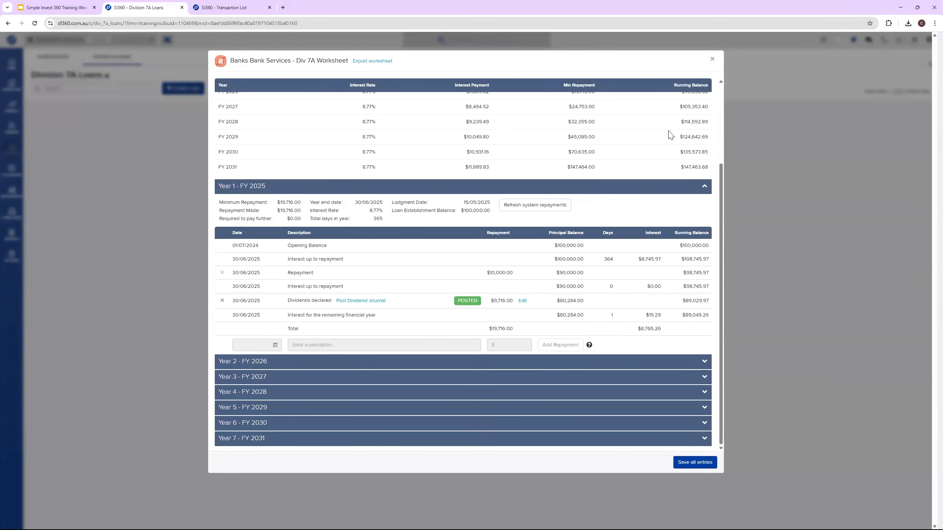
scroll(671, 141, up, 3)
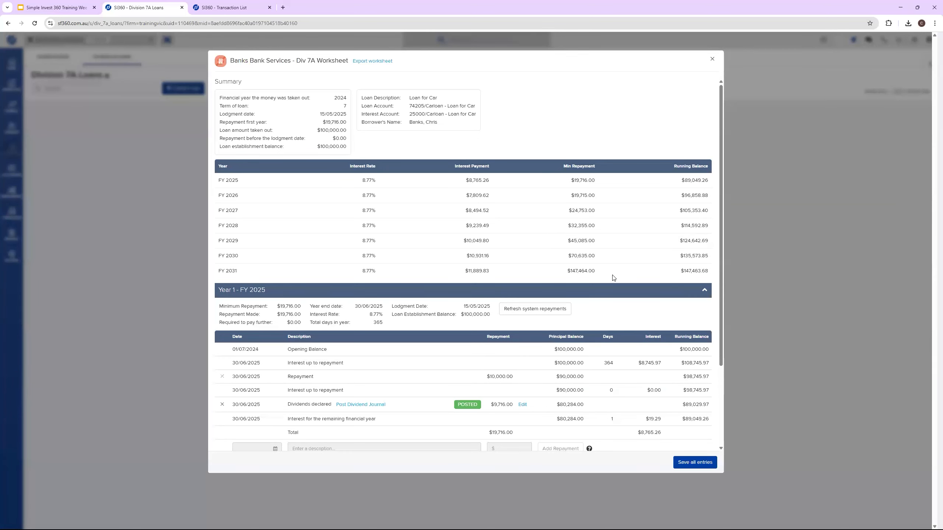
click(712, 60)
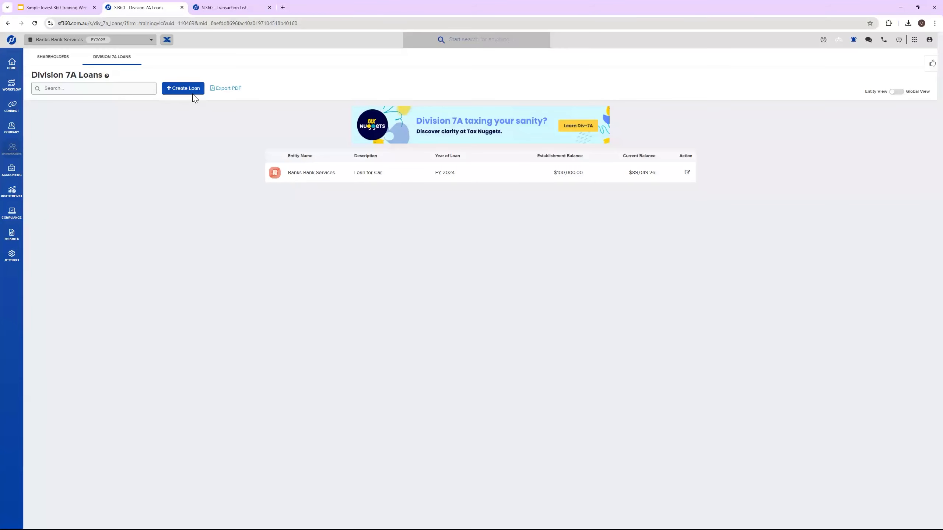